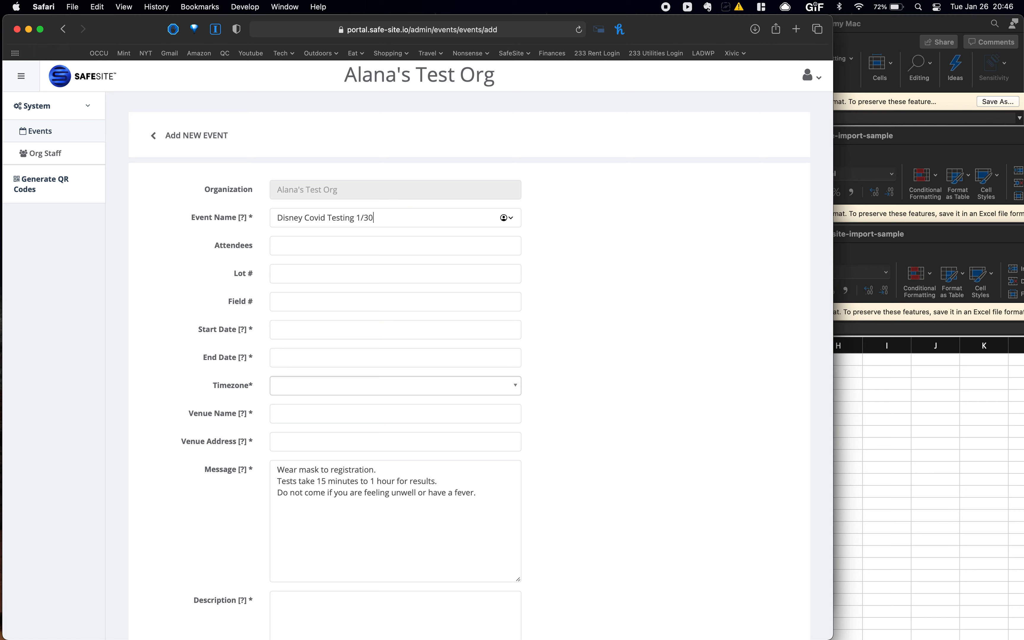
# - Enter 40 as the attendee count for the Disney Covid Testing 1/30 event
pyautogui.click(293, 247)
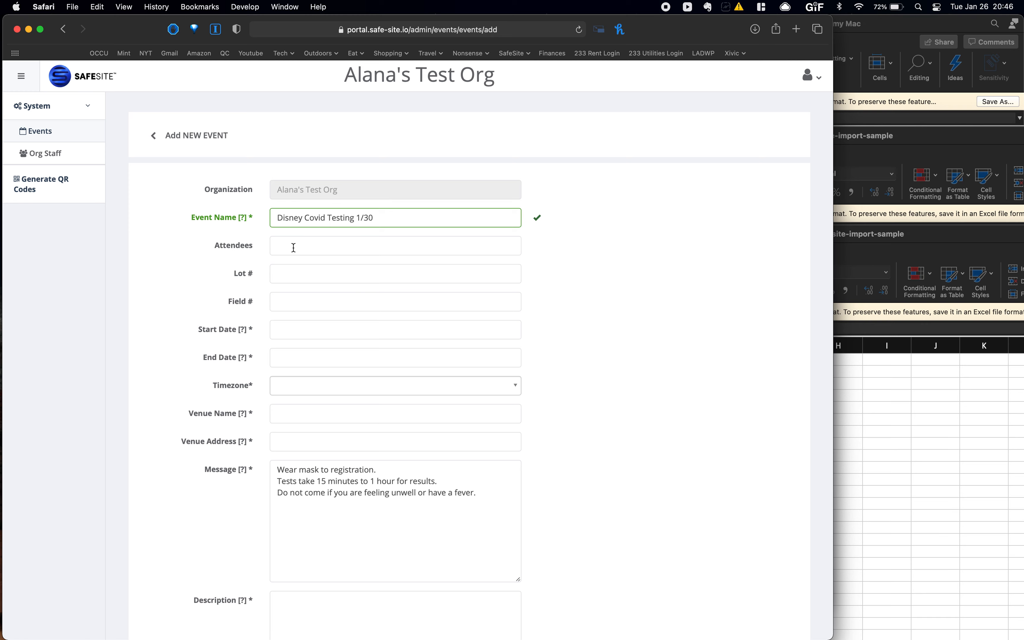
pyautogui.write('40')
pyautogui.click(313, 274)
# - Set the event start to January 30, 2021 at 8:00 AM
pyautogui.click(295, 329)
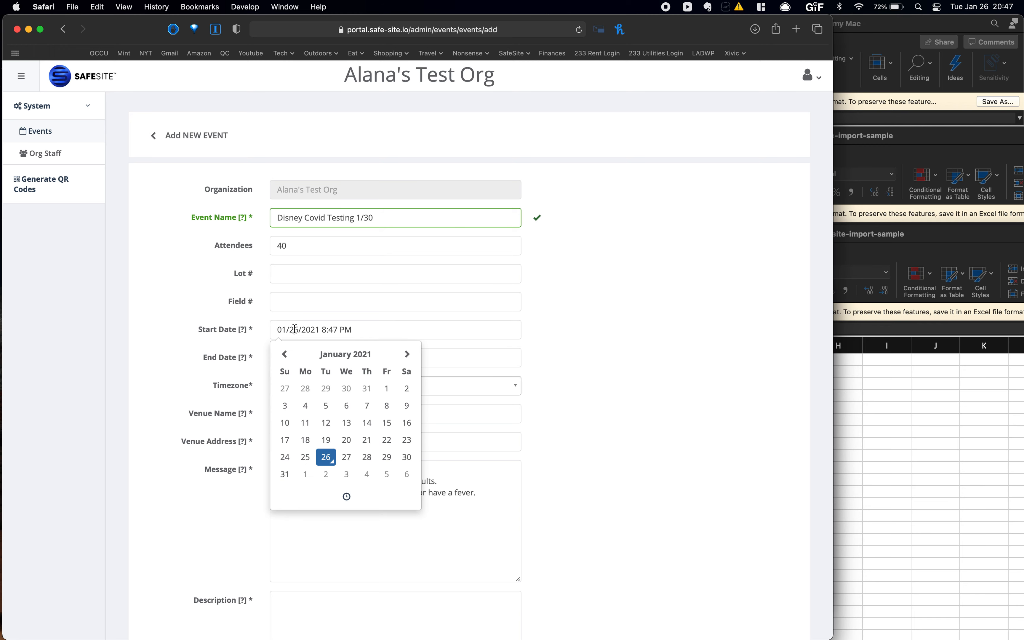
pyautogui.click(405, 459)
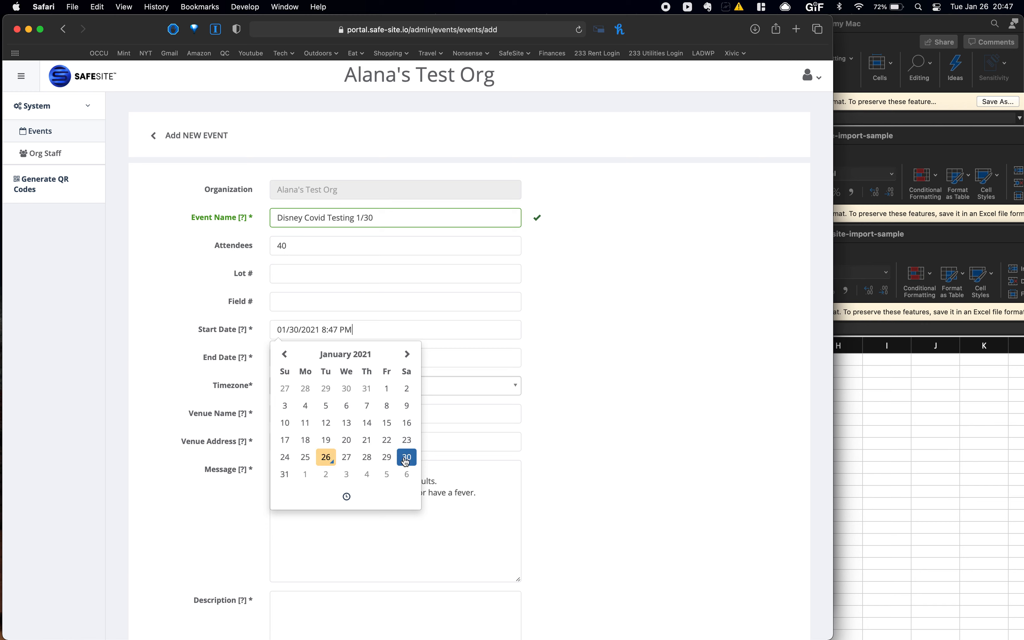
pyautogui.click(325, 502)
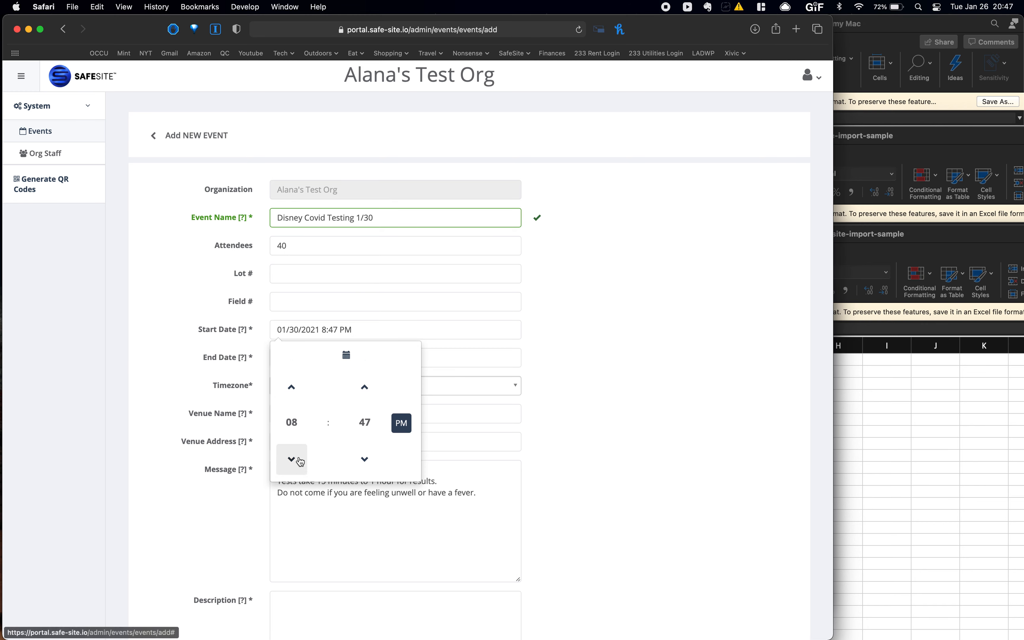
pyautogui.click(364, 386)
pyautogui.click(364, 386)
pyautogui.click(365, 387)
pyautogui.click(364, 386)
pyautogui.click(365, 387)
pyautogui.click(364, 386)
pyautogui.click(365, 421)
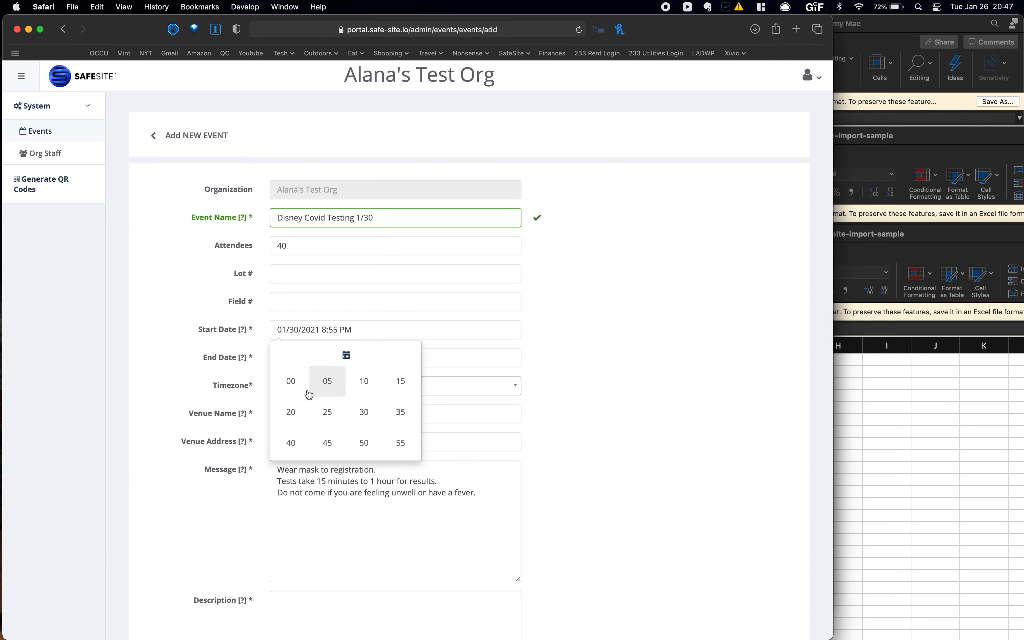
pyautogui.click(292, 383)
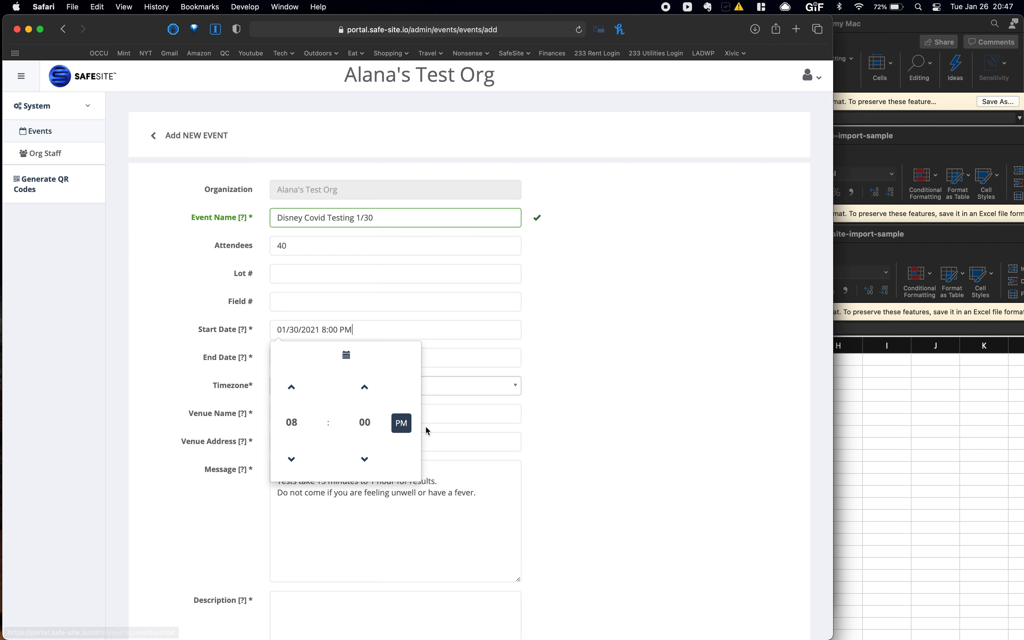
pyautogui.click(401, 422)
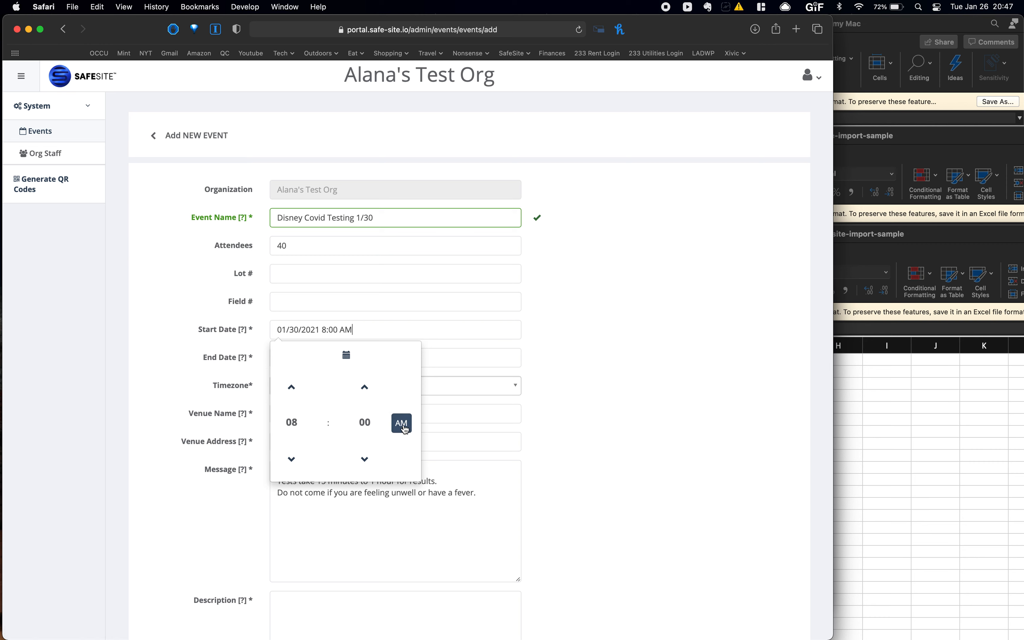
pyautogui.click(569, 352)
# - Set the end to January 30 at 8:00 PM, timezone America/Los_Angeles
pyautogui.click(407, 361)
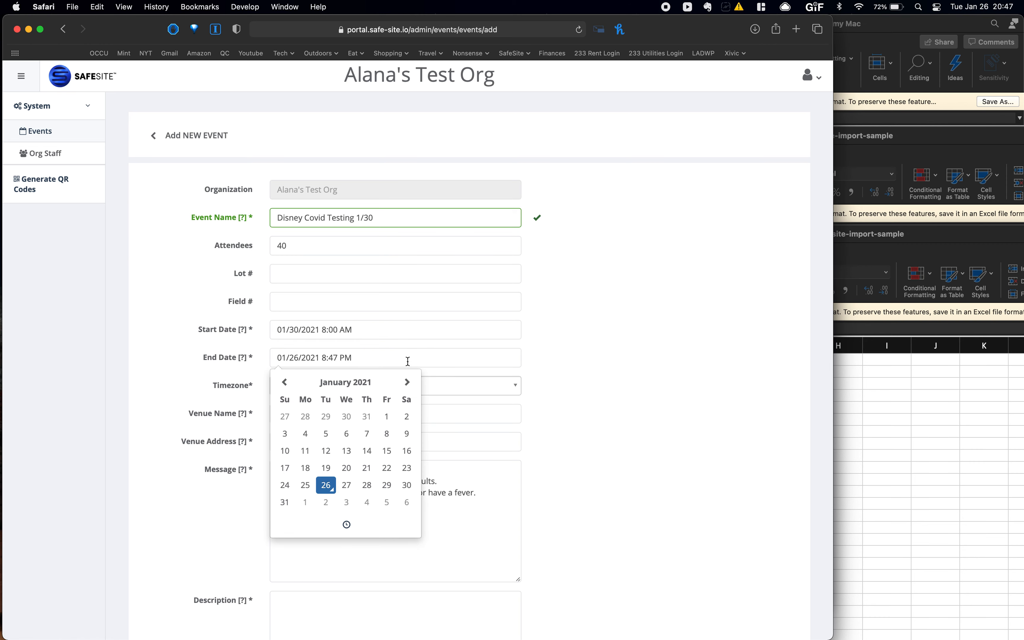
pyautogui.click(408, 488)
pyautogui.click(347, 524)
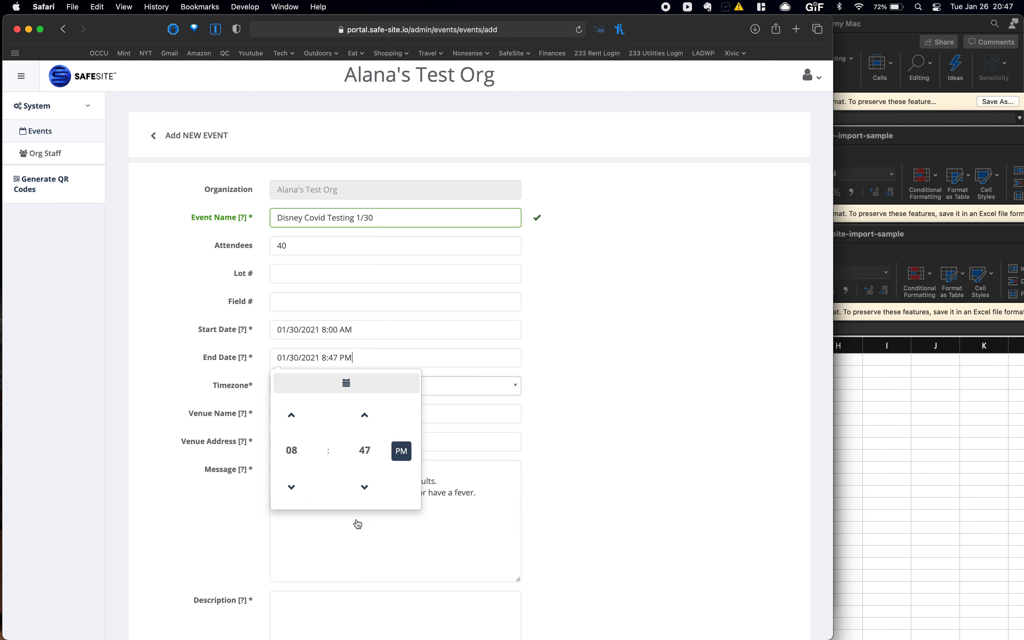
pyautogui.click(364, 451)
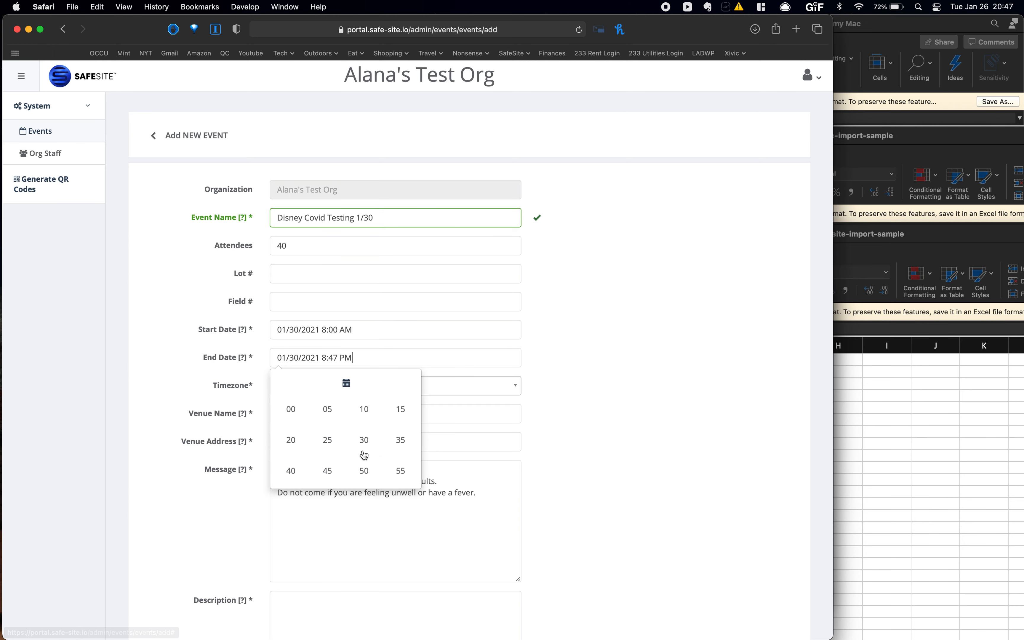
pyautogui.click(287, 409)
pyautogui.click(590, 429)
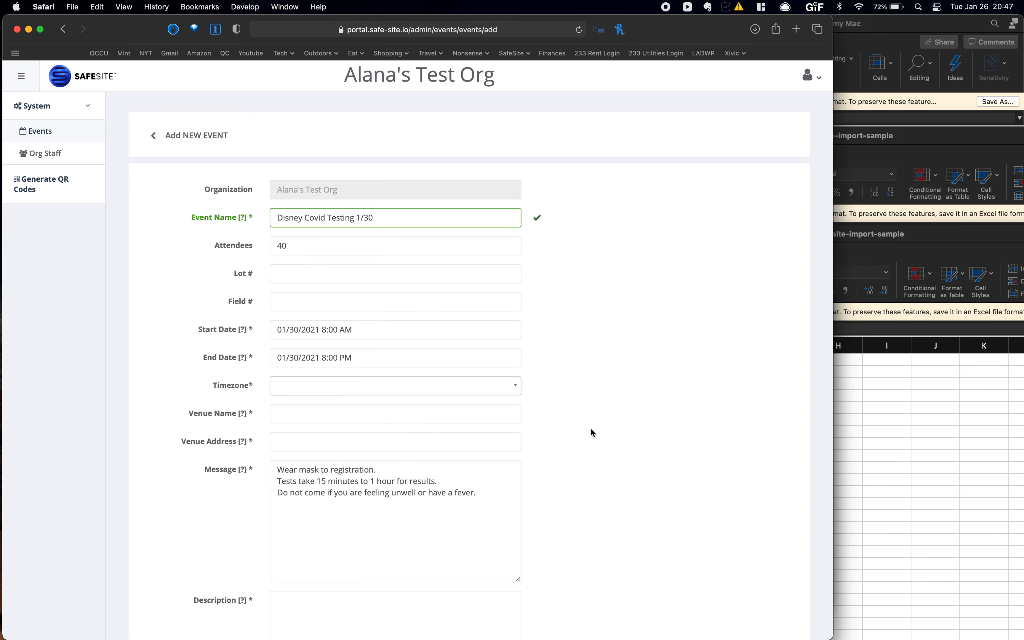
pyautogui.click(361, 394)
pyautogui.click(348, 436)
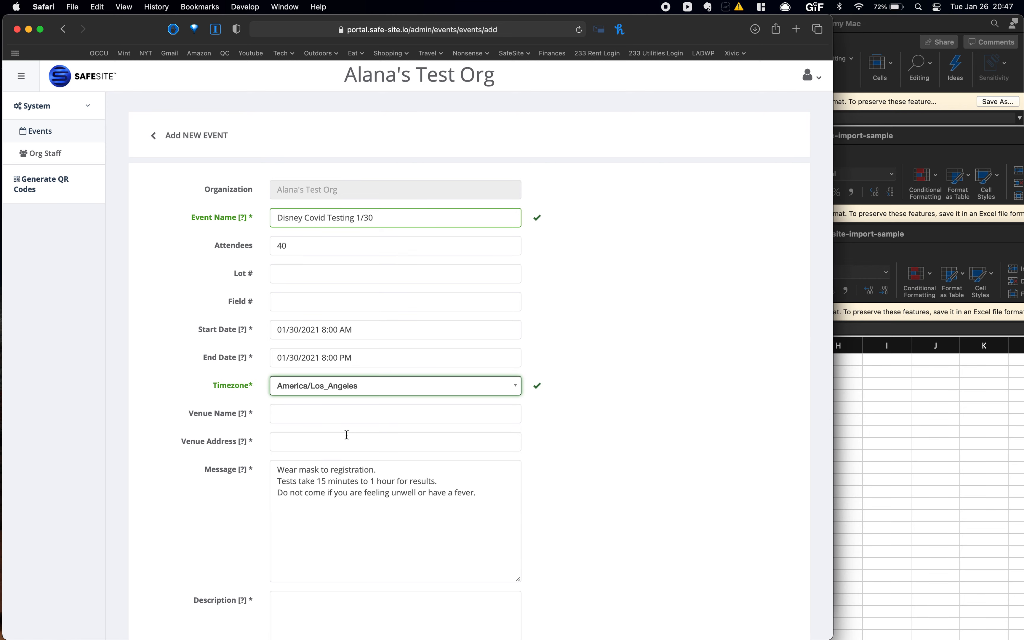
pyautogui.scroll(-5, 521, 322)
# - Enter venue Hilton Los Angeles with address 123 Los Angeles Way CA
pyautogui.click(392, 243)
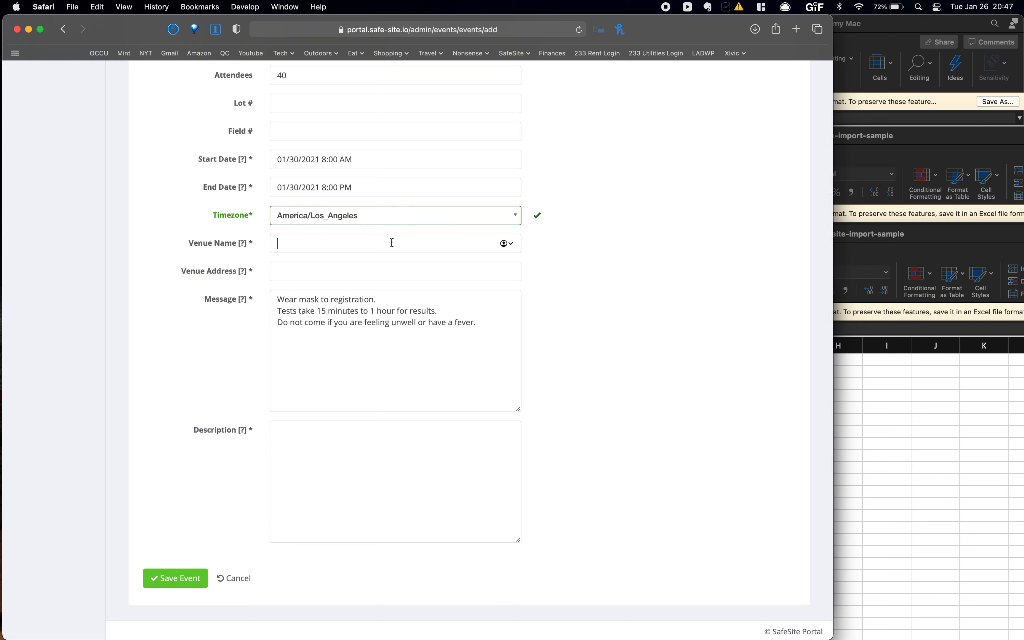
pyautogui.write('Hilton Los Angeles')
pyautogui.press('Tab')
pyautogui.write('123 L')
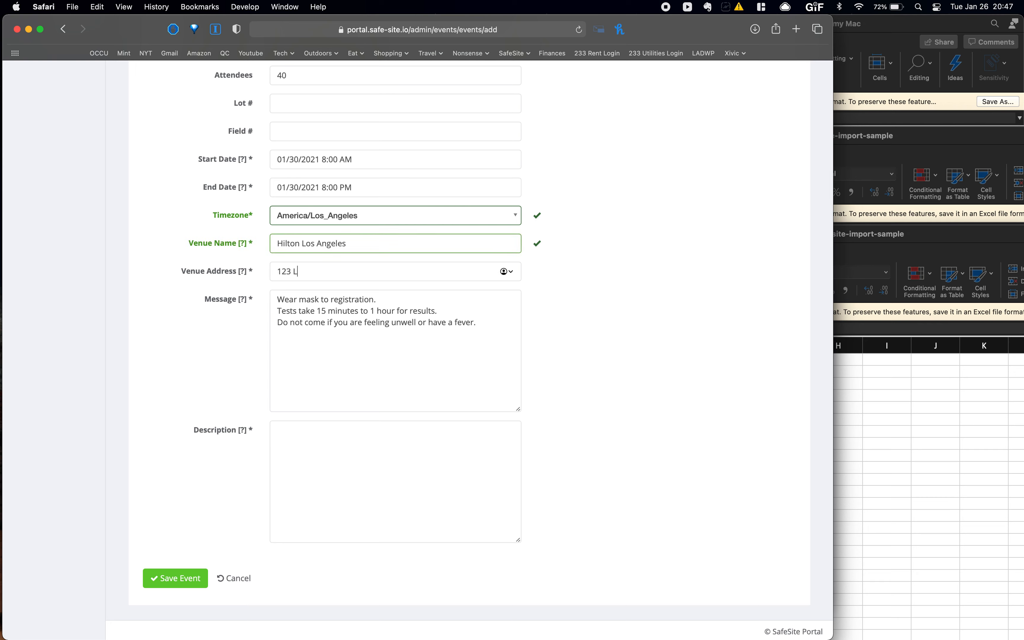
pyautogui.write('os Angeles Way CA')
pyautogui.click(383, 349)
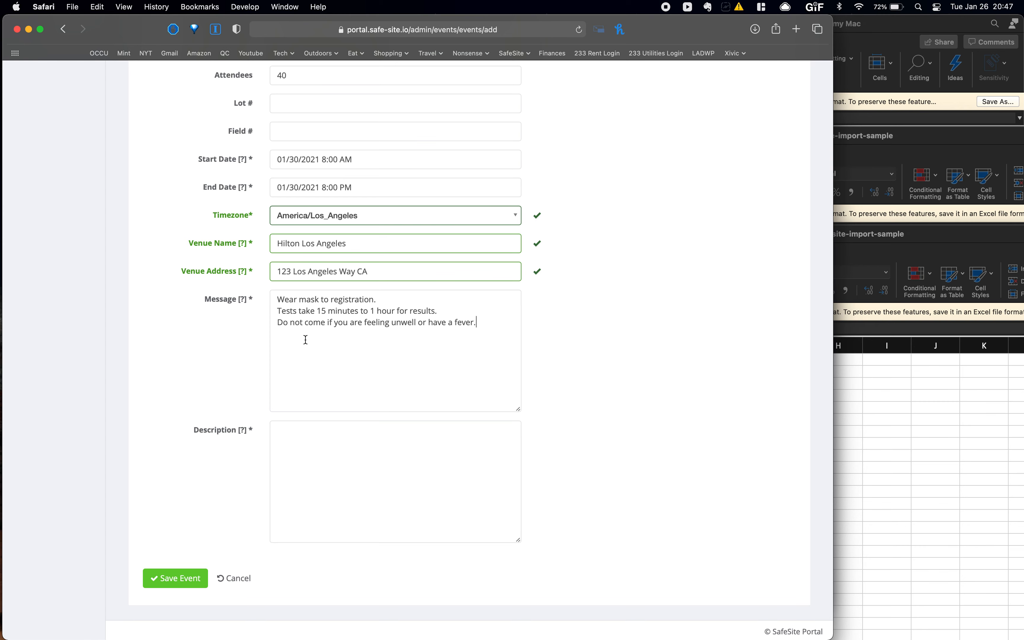
pyautogui.scroll(-1, 306, 340)
# - Write a description naming Disney Covid Testing 1/30 at Hilton Los Angeles
pyautogui.click(320, 444)
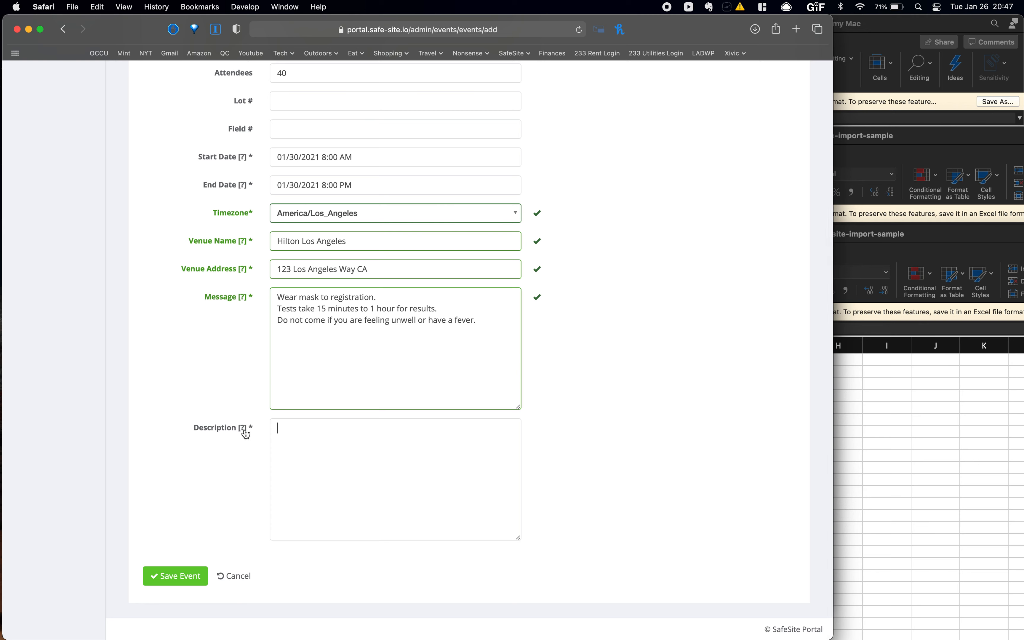
pyautogui.moveTo(243, 434)
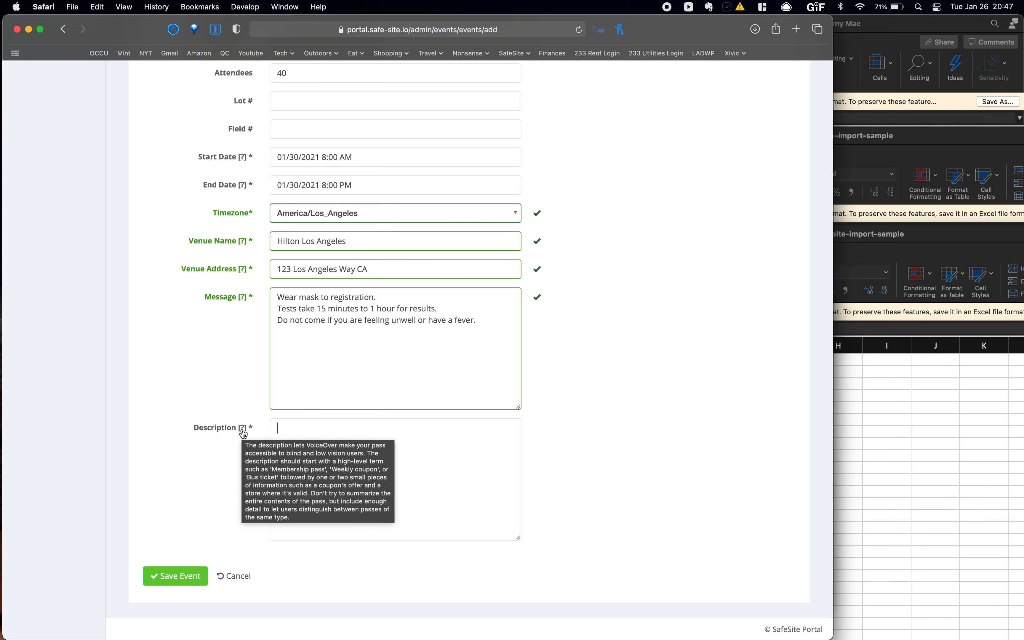
pyautogui.click(331, 428)
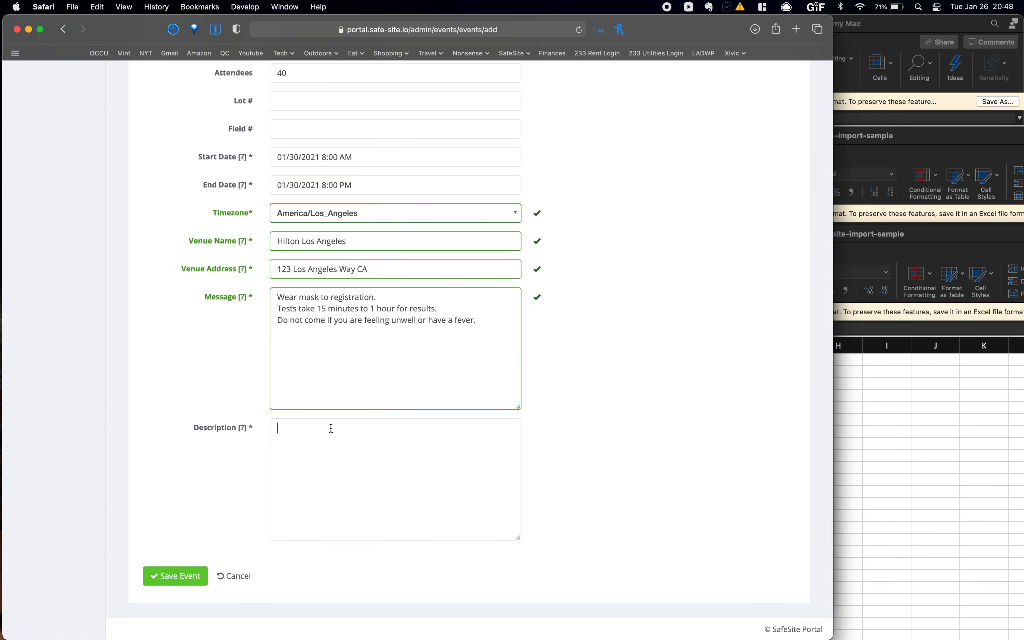
pyautogui.scroll(2, 331, 428)
pyautogui.write('Disney Covid Testing')
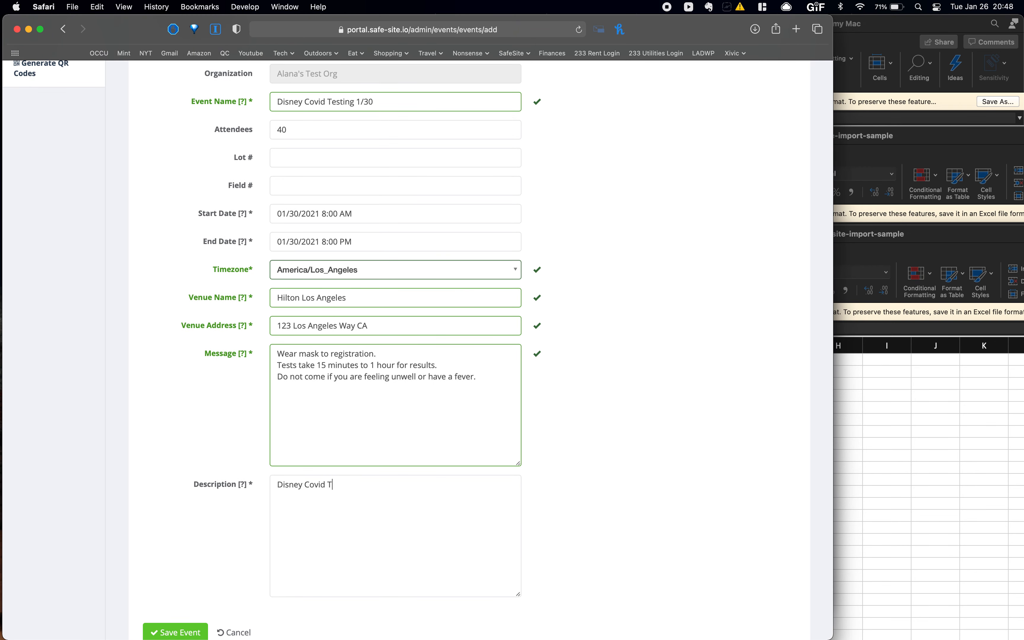
pyautogui.write(' 1/30 Hil')
pyautogui.press('BackSpace')
pyautogui.press('BackSpace')
pyautogui.press('BackSpace')
pyautogui.write('Hi')
pyautogui.press('BackSpace')
pyautogui.press('BackSpace')
pyautogui.write('Hilton Los Angeles,')
pyautogui.scroll(-3, 311, 440)
# - Save the event, reopen it via Edit, save again and return to Events
pyautogui.click(158, 575)
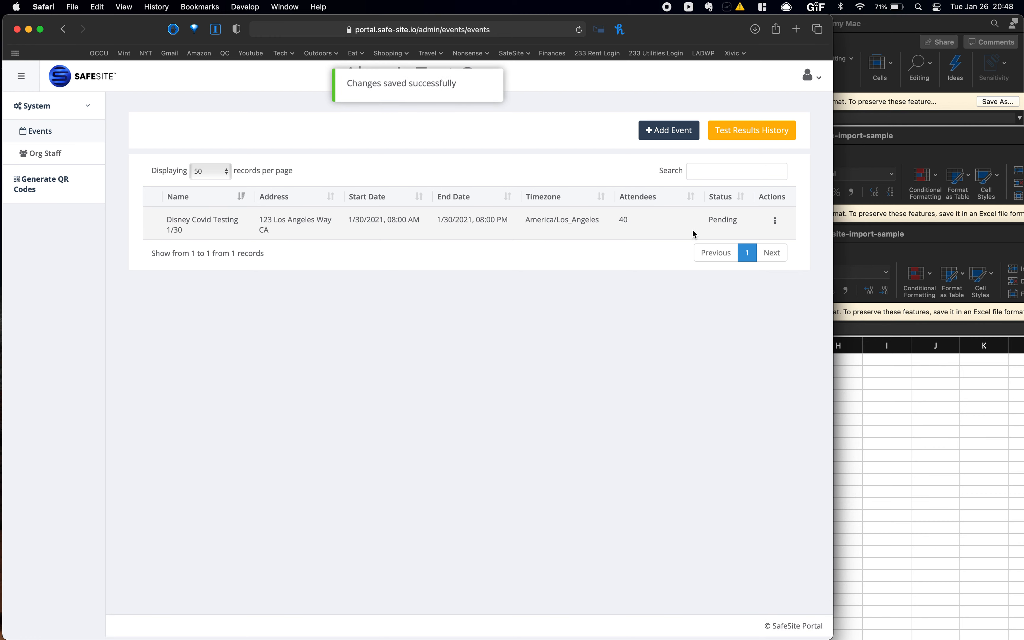
pyautogui.click(775, 221)
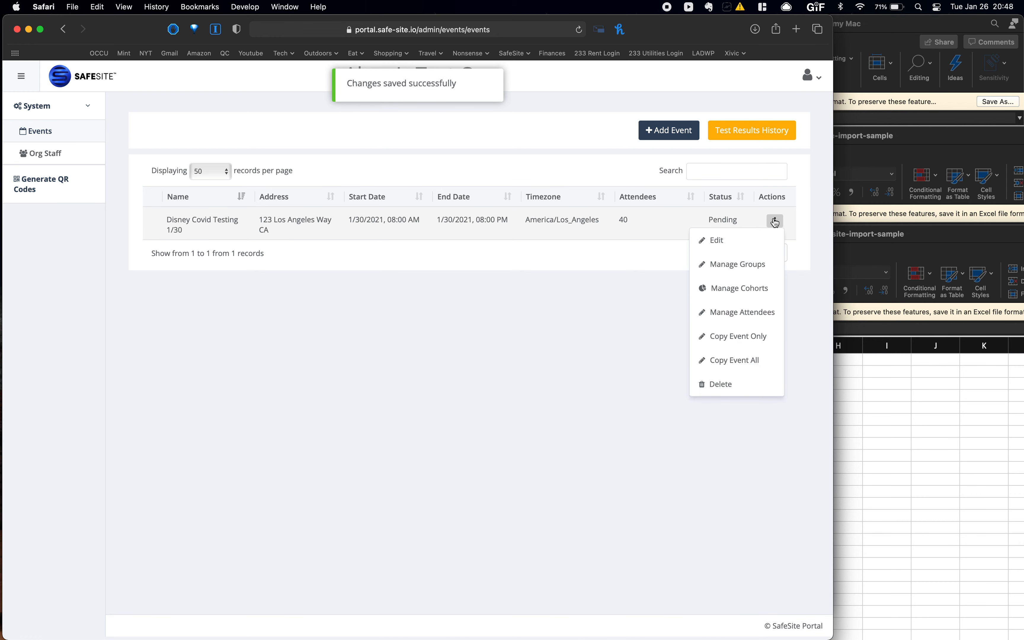
pyautogui.click(727, 236)
pyautogui.scroll(-5, 429, 276)
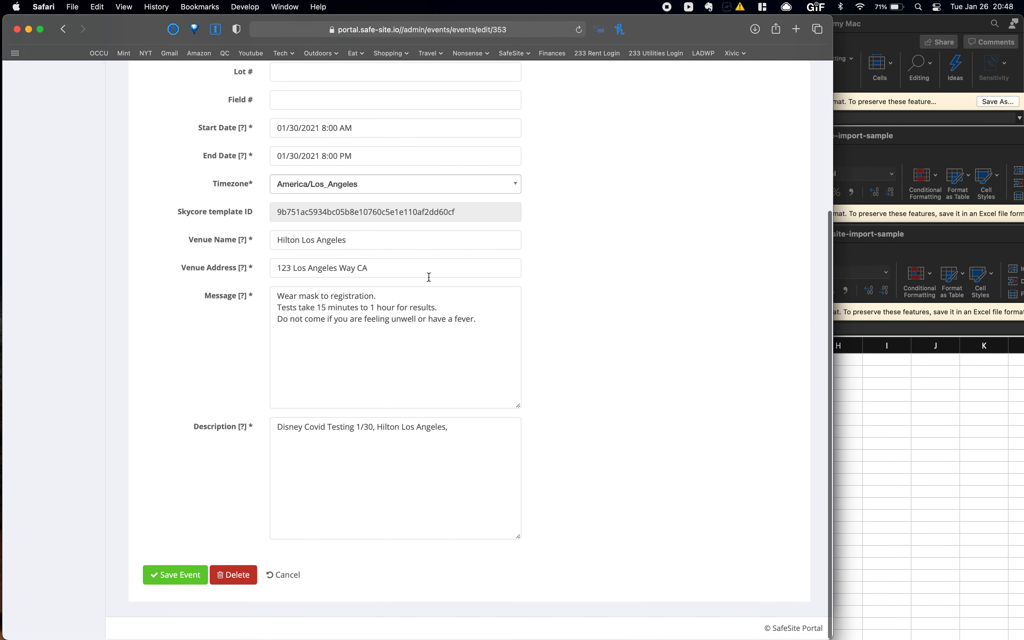
pyautogui.click(171, 574)
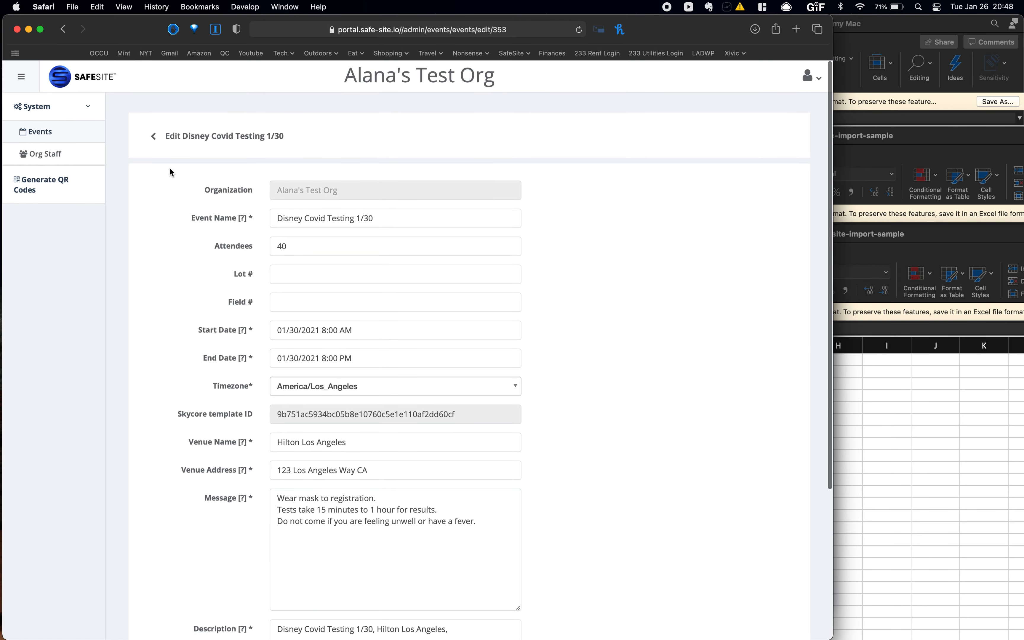
pyautogui.click(152, 139)
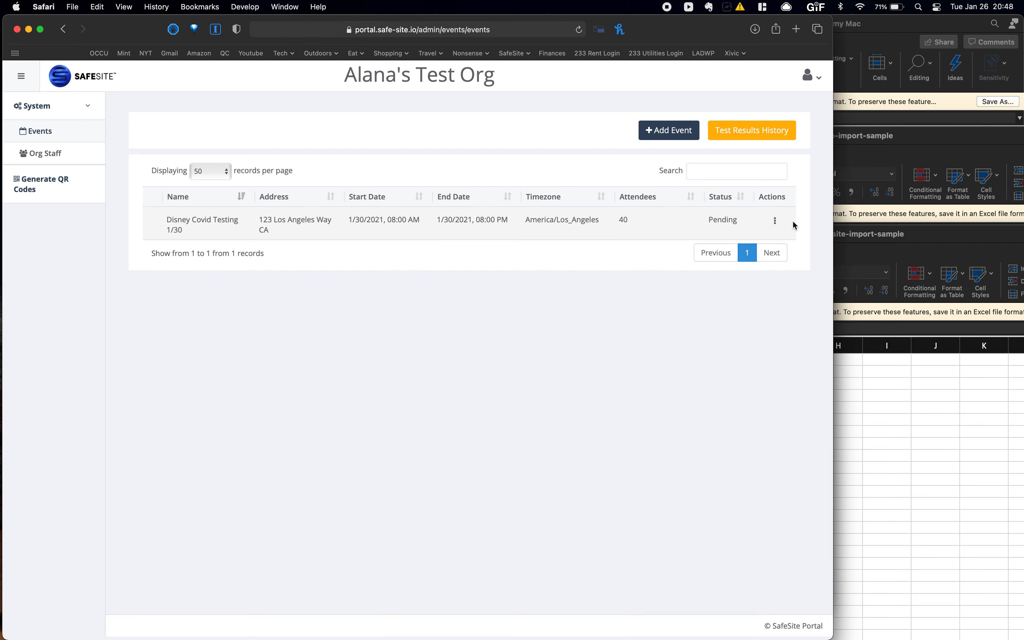
pyautogui.click(775, 220)
# - Start a new group for the event named 'Group A 9am'
pyautogui.click(738, 264)
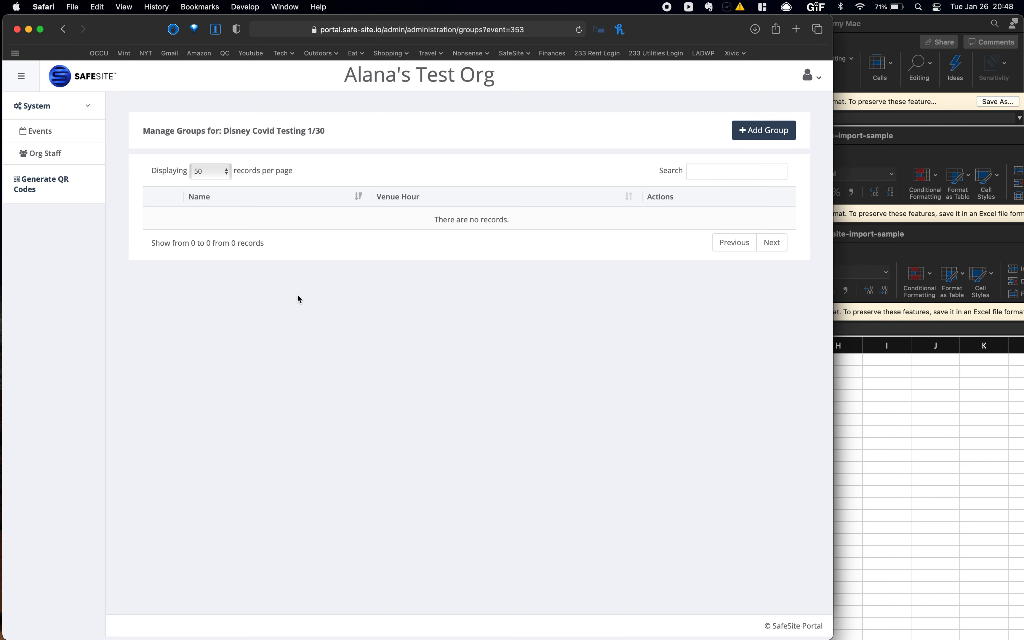
pyautogui.click(765, 131)
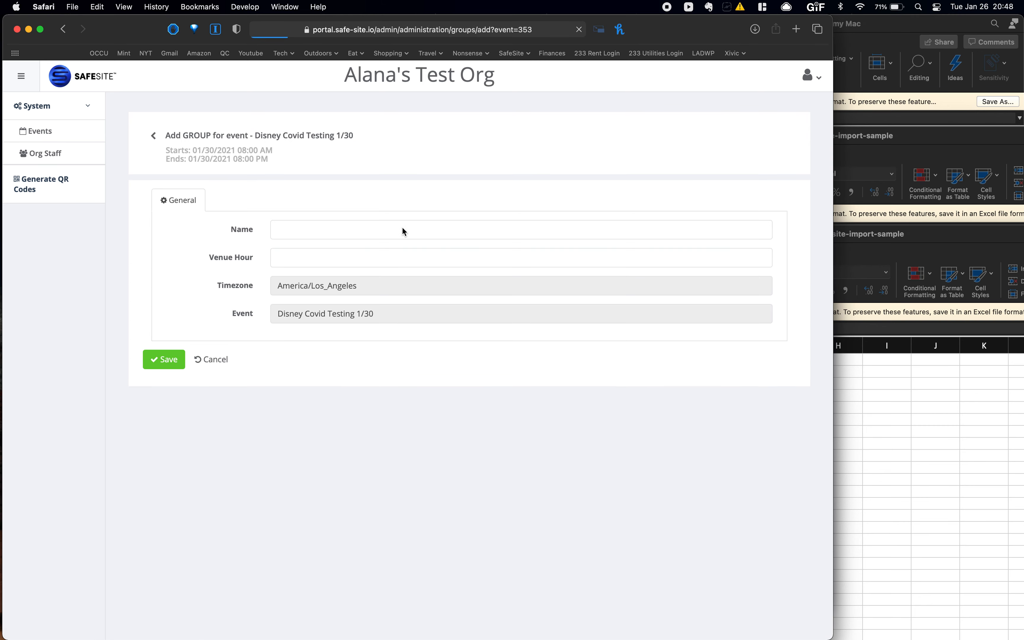
pyautogui.click(355, 230)
pyautogui.write('Group A 9am')
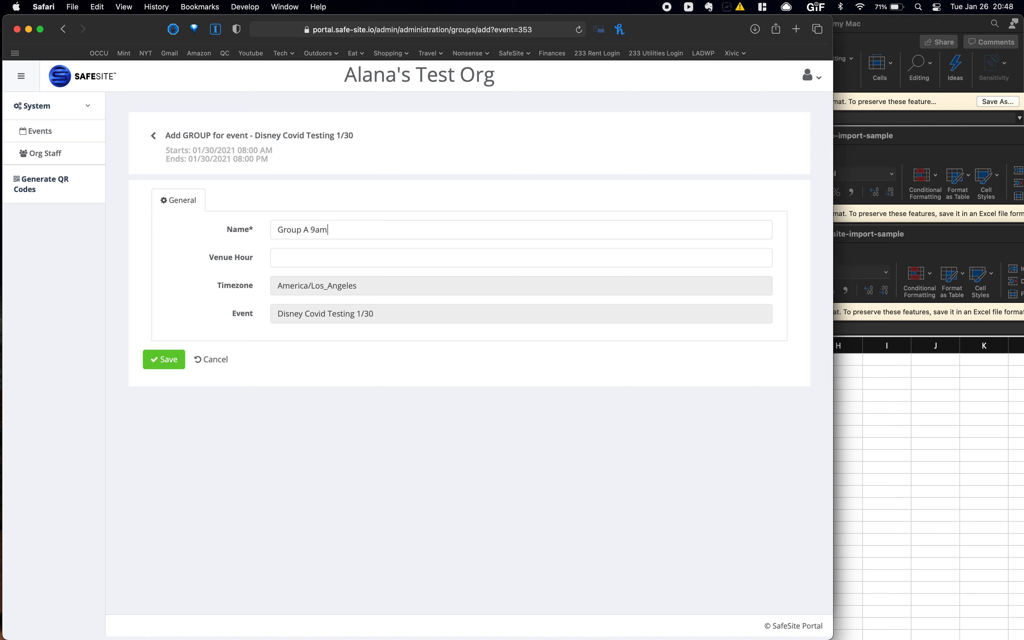
# - Set the group's venue hour to 1/30/2021 9:00 AM and save it
pyautogui.click(353, 256)
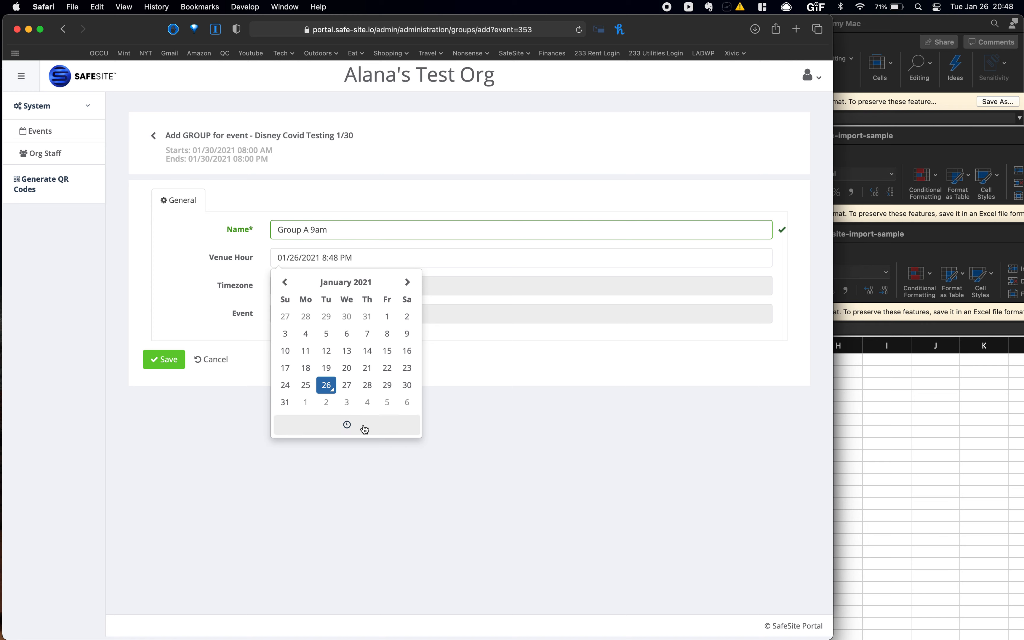
pyautogui.click(407, 385)
pyautogui.click(354, 431)
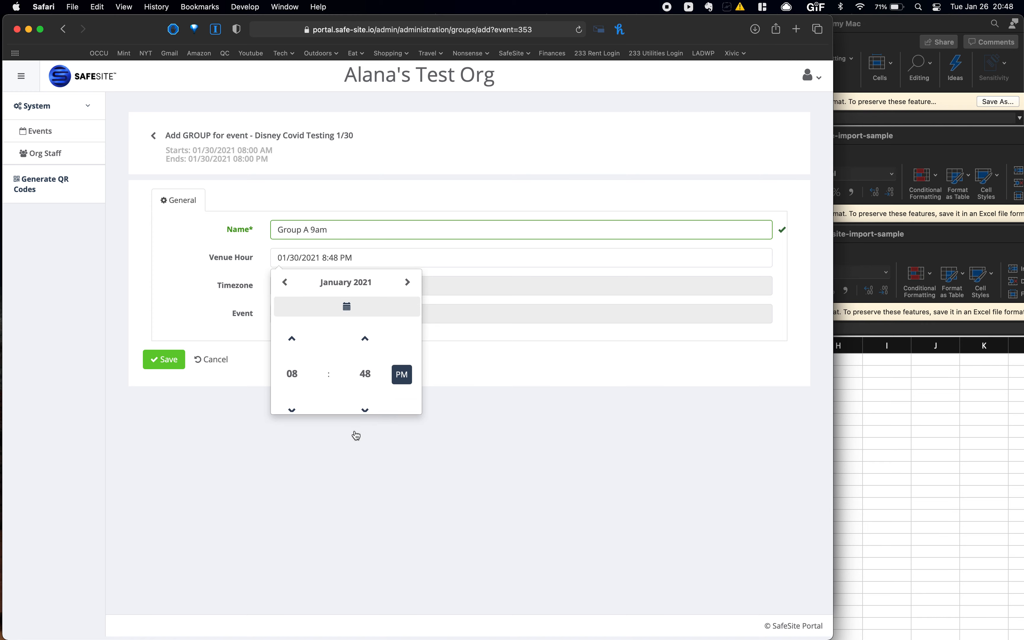
pyautogui.click(291, 315)
pyautogui.click(364, 351)
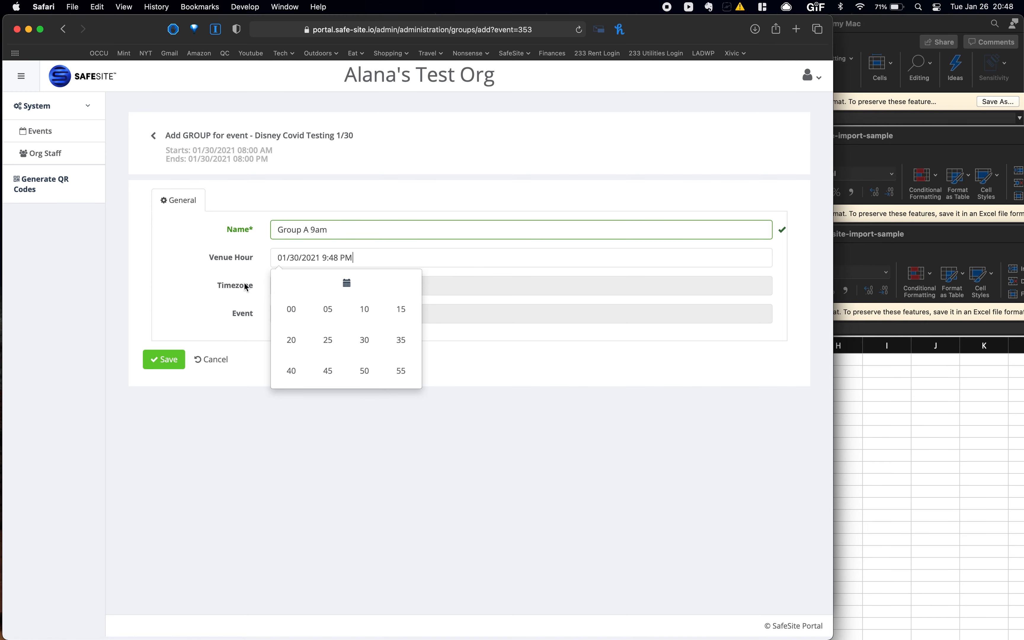
pyautogui.click(291, 308)
pyautogui.click(402, 351)
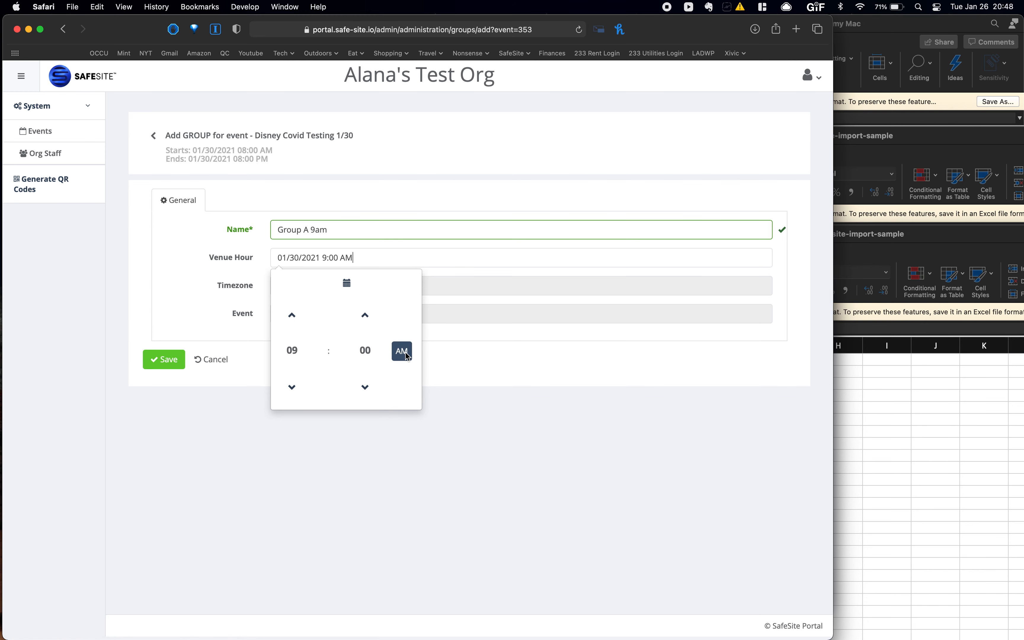
pyautogui.click(462, 385)
pyautogui.click(173, 356)
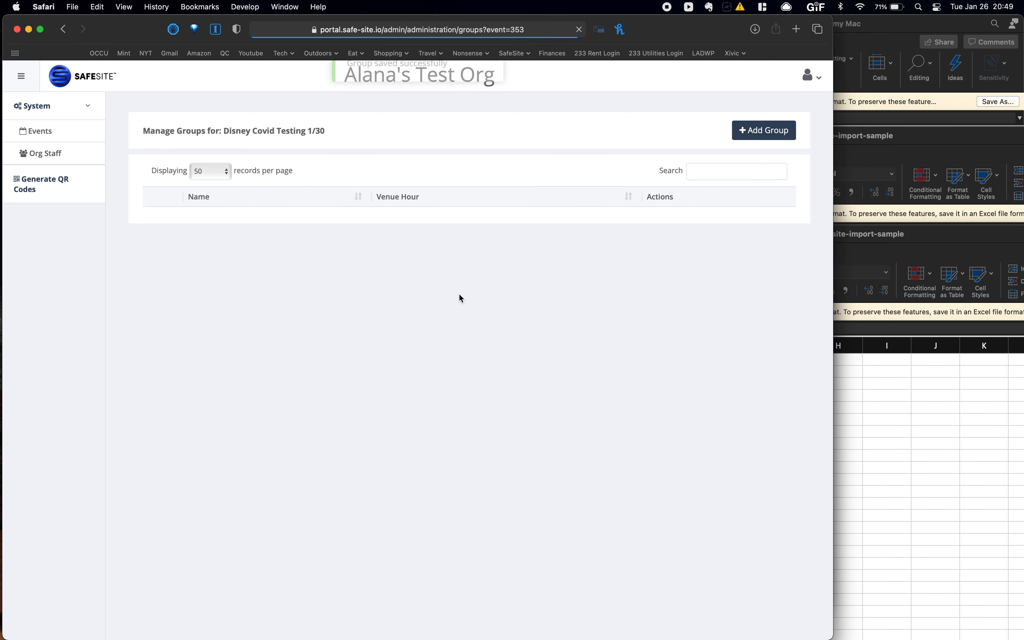
pyautogui.click(768, 130)
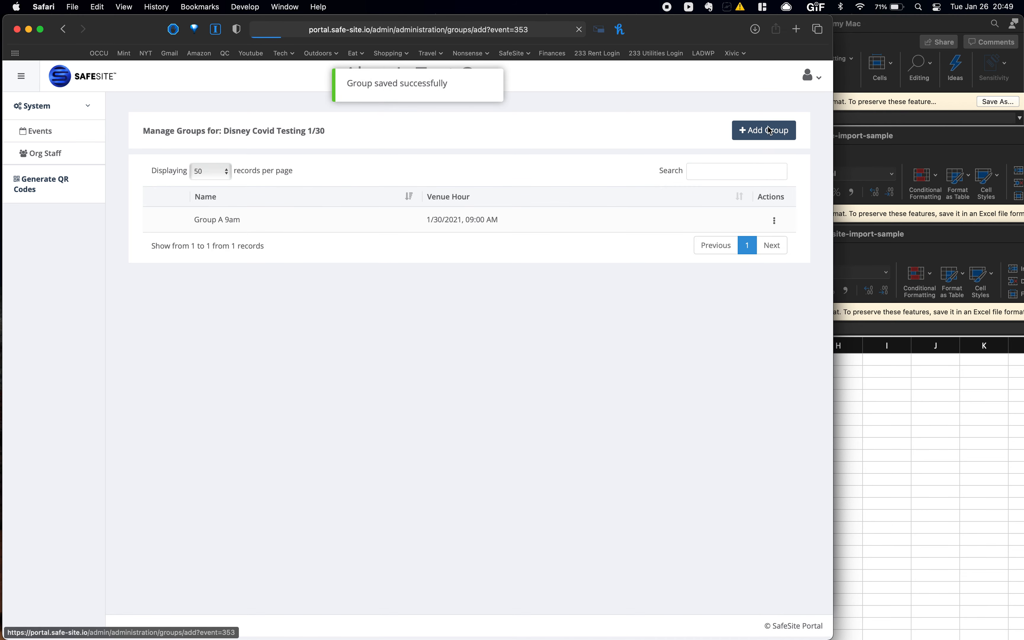
# - Name the second group 'Group B Stagehands 9:30am'
pyautogui.click(309, 230)
pyautogui.write('Group ')
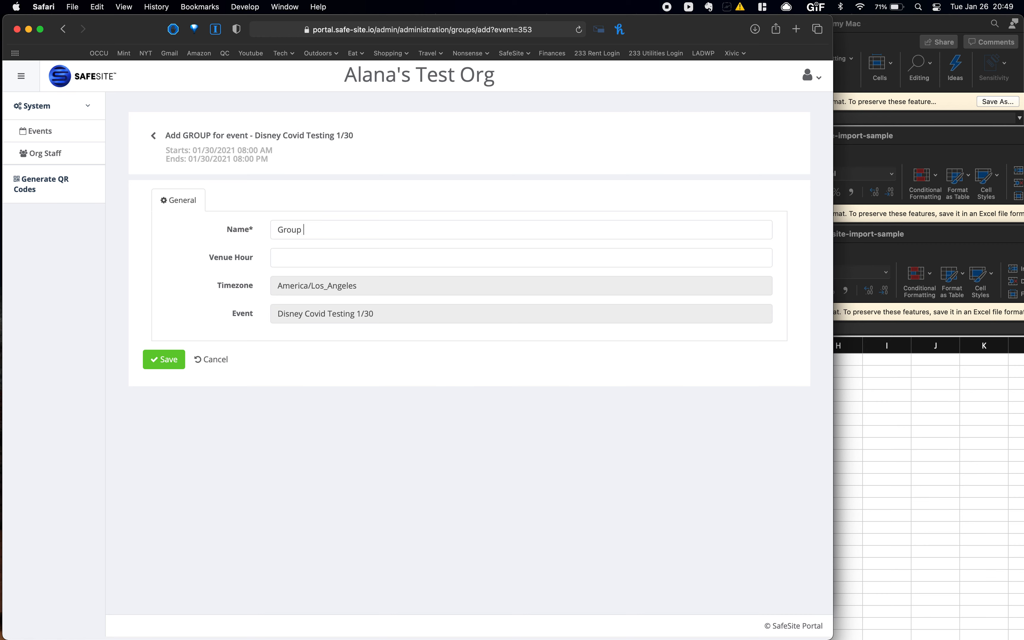
pyautogui.write('B Stagehands 9:30am')
# - Set its venue hour to 1/30/2021 9:30 AM and save the group
pyautogui.click(289, 256)
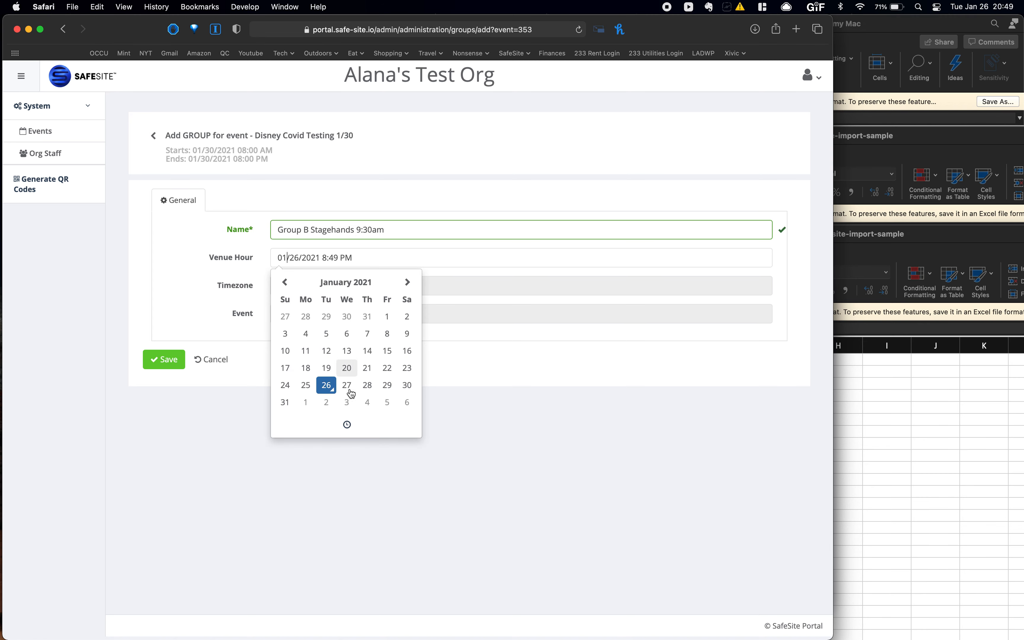
pyautogui.click(406, 385)
pyautogui.click(340, 436)
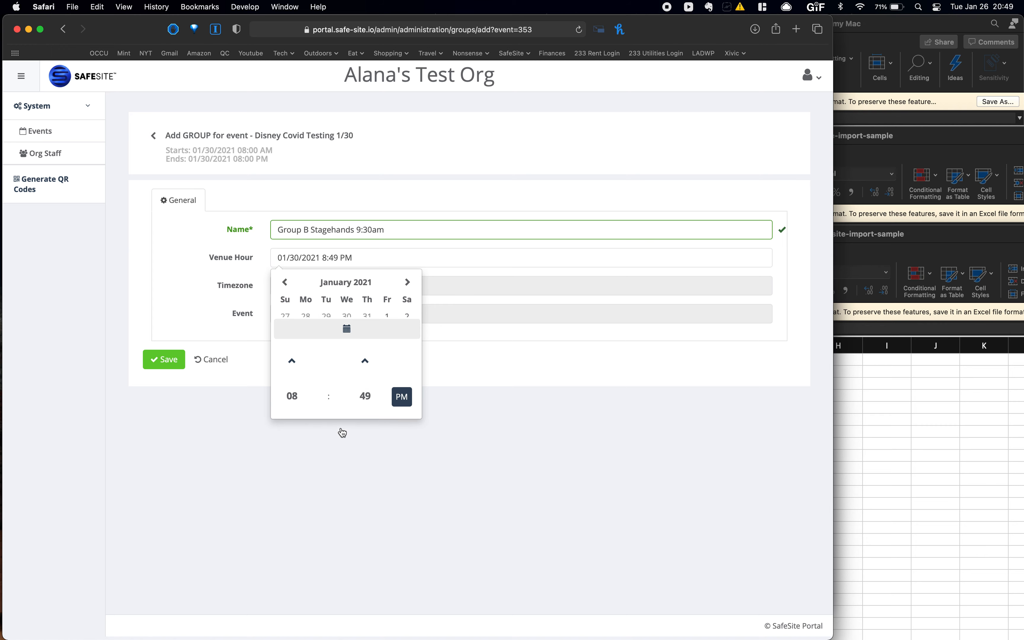
pyautogui.click(295, 313)
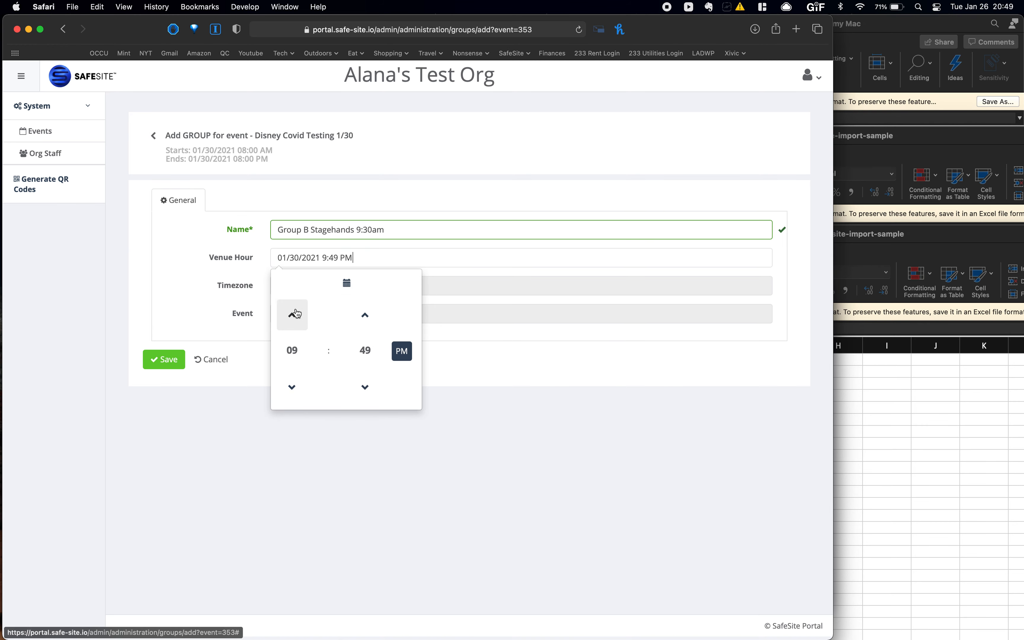
pyautogui.click(365, 351)
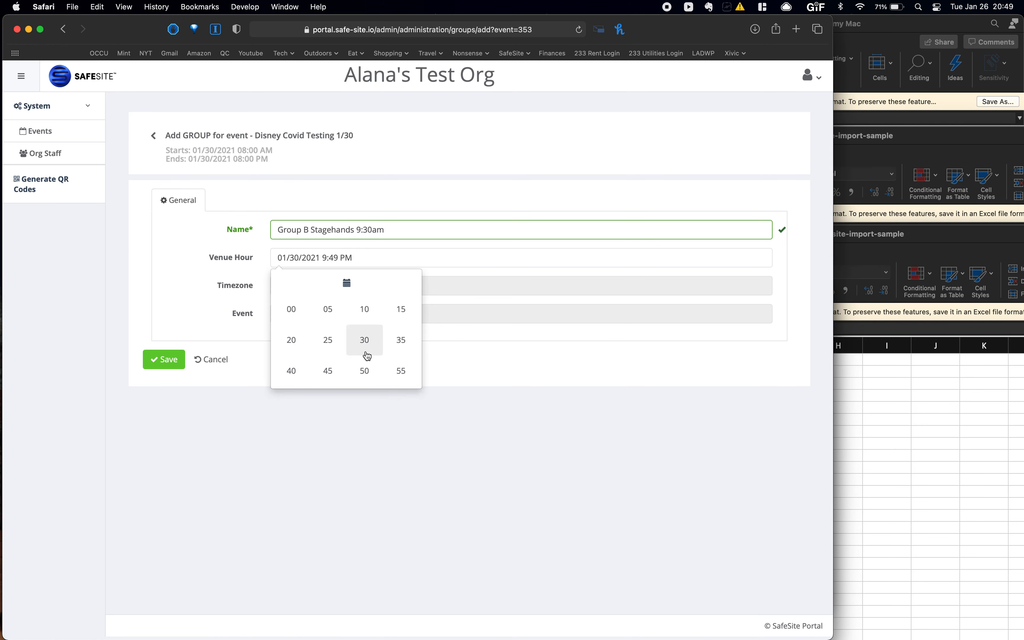
pyautogui.click(365, 351)
pyautogui.click(401, 351)
pyautogui.click(464, 363)
pyautogui.click(163, 359)
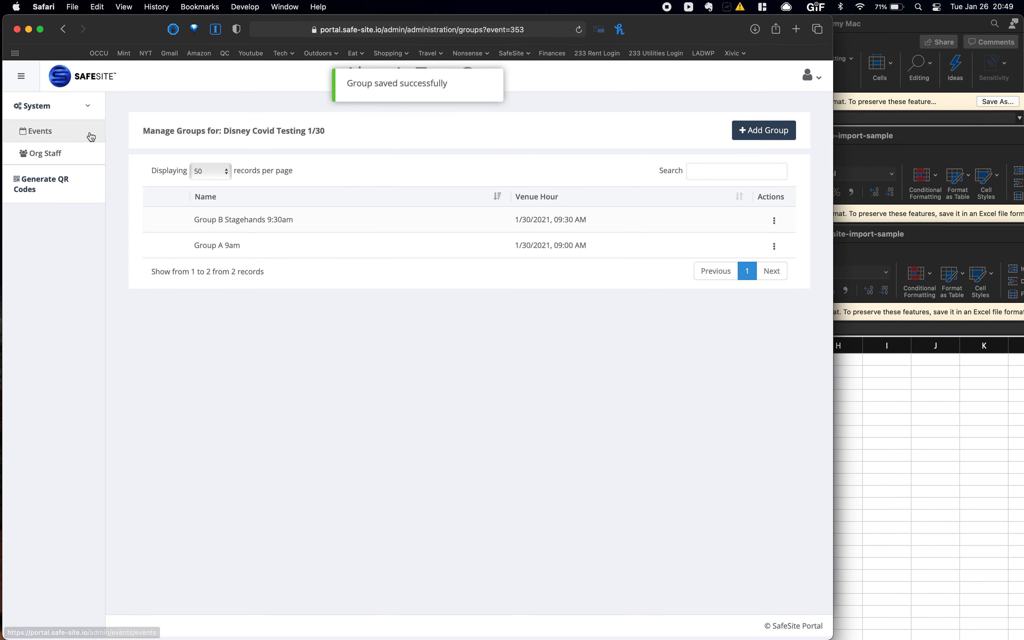
# - From the event's Manage Cohorts page, add and save an 'Actors' cohort
pyautogui.click(78, 132)
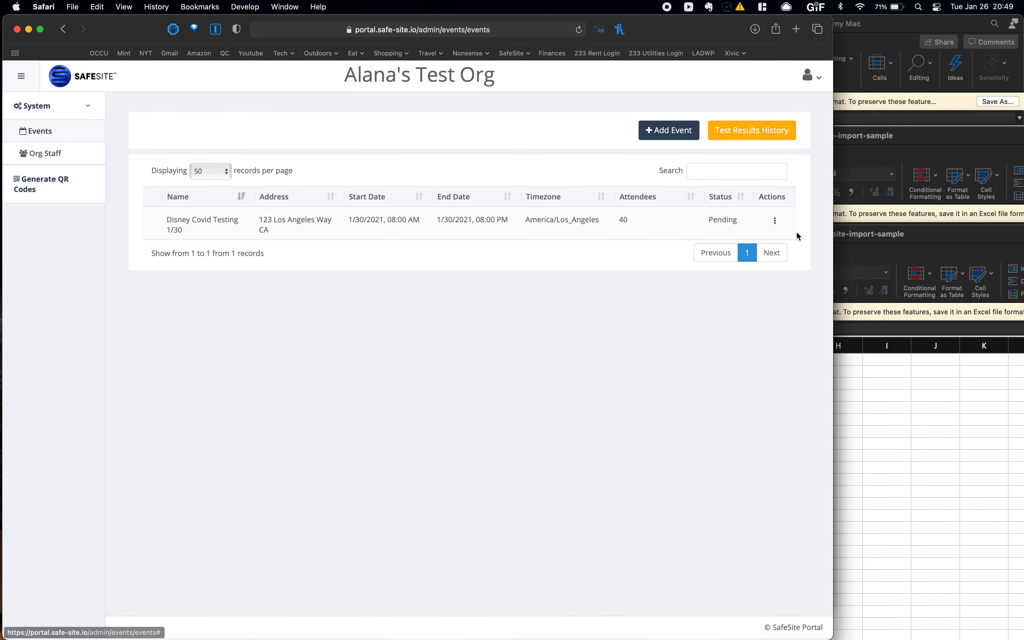
pyautogui.click(777, 225)
pyautogui.click(752, 288)
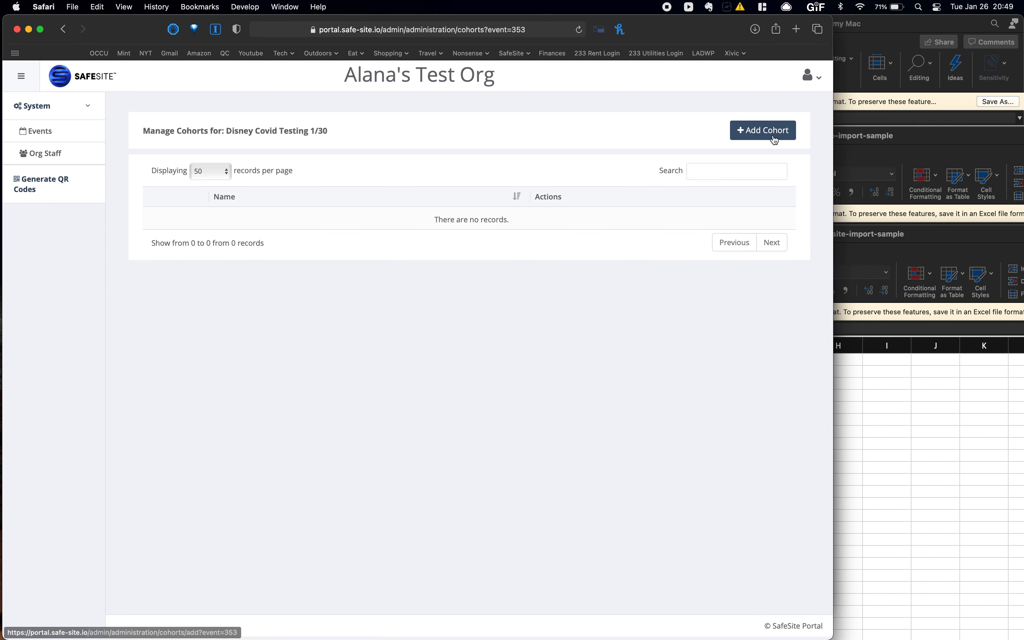
pyautogui.click(777, 129)
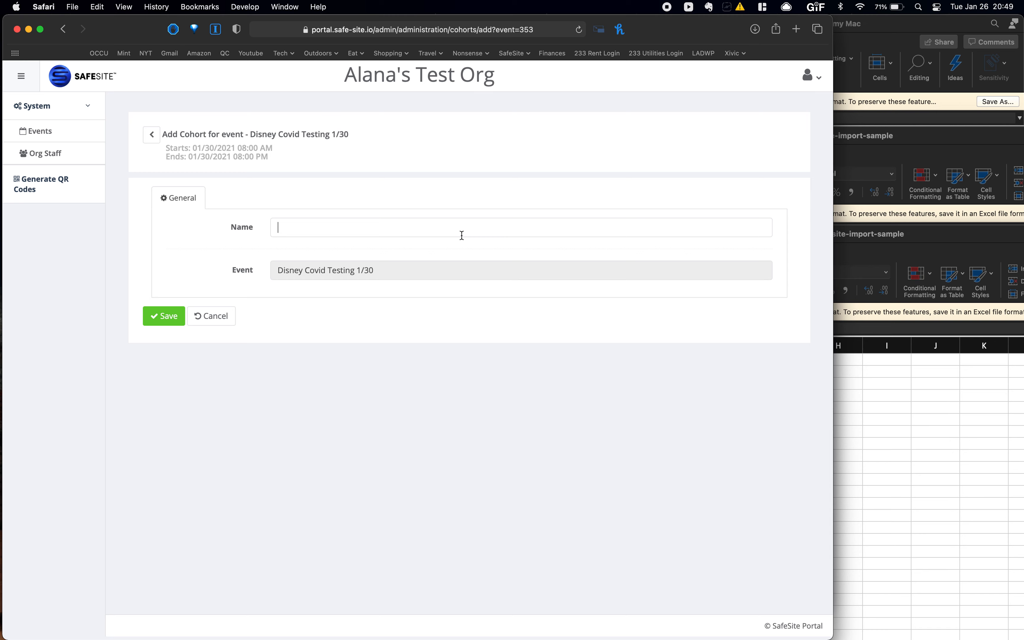
pyautogui.write('Po')
pyautogui.press('BackSpace')
pyautogui.press('BackSpace')
pyautogui.write('Actors')
pyautogui.click(171, 317)
# - Add and save a second cohort named 'Directors'
pyautogui.click(754, 132)
pyautogui.write('Directors')
pyautogui.click(163, 317)
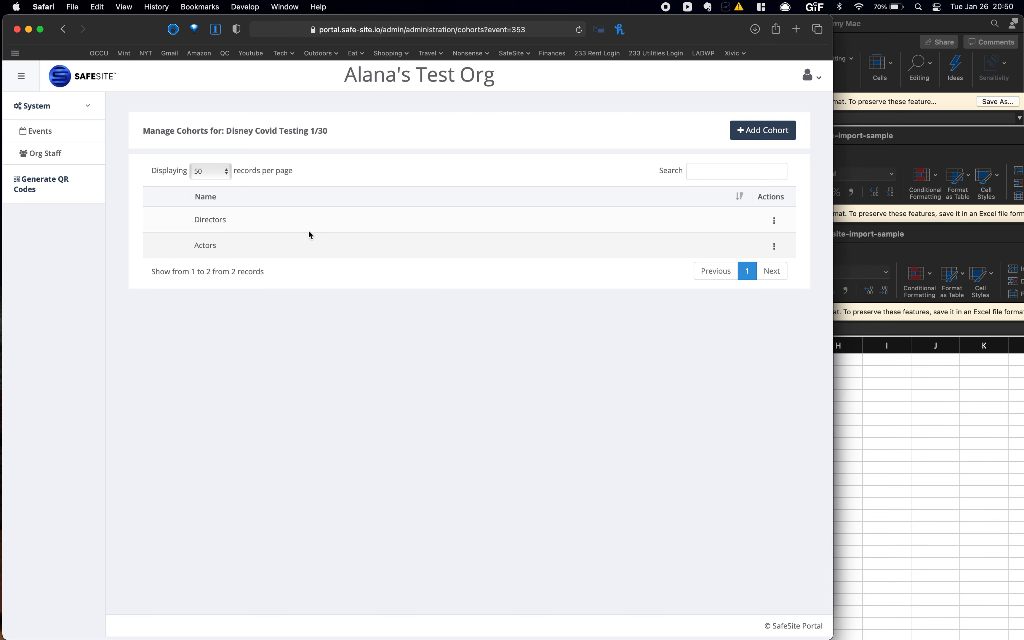
# - Open the event's attendee management page and start a new attendee
pyautogui.click(63, 130)
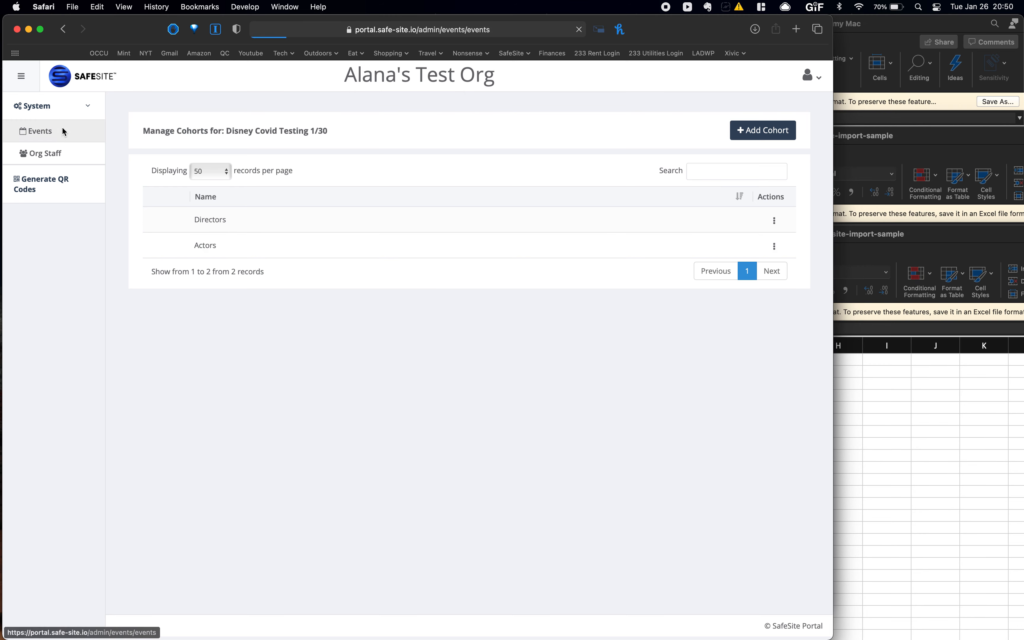
pyautogui.click(774, 221)
pyautogui.click(737, 312)
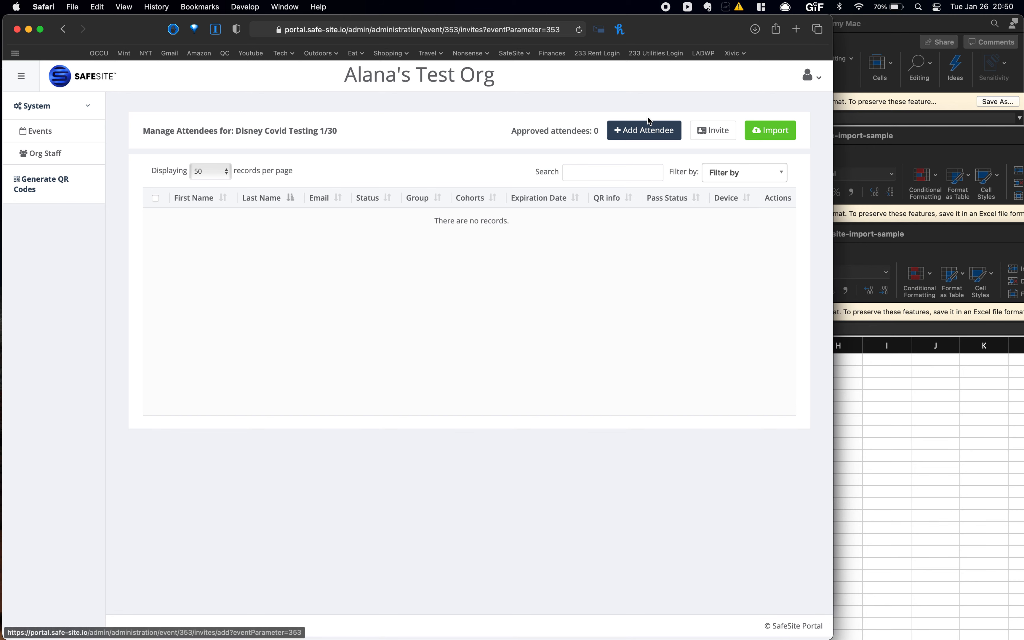
pyautogui.click(626, 134)
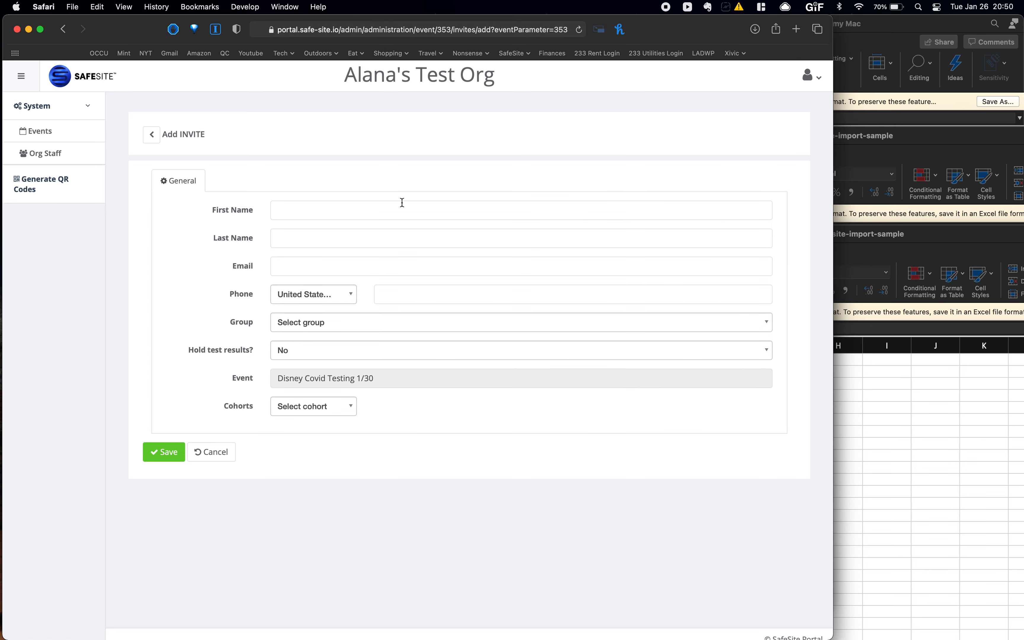
# - Fill in the attendee's first and last name, e-mail and phone number
pyautogui.click(380, 210)
pyautogui.press('Tab')
pyautogui.press('Tab')
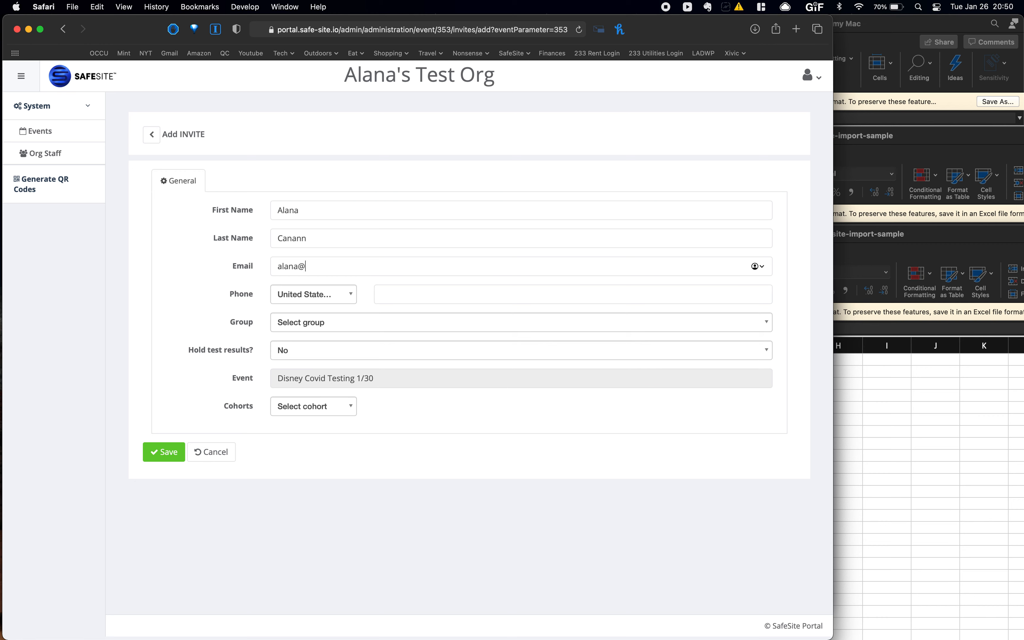
pyautogui.click(431, 293)
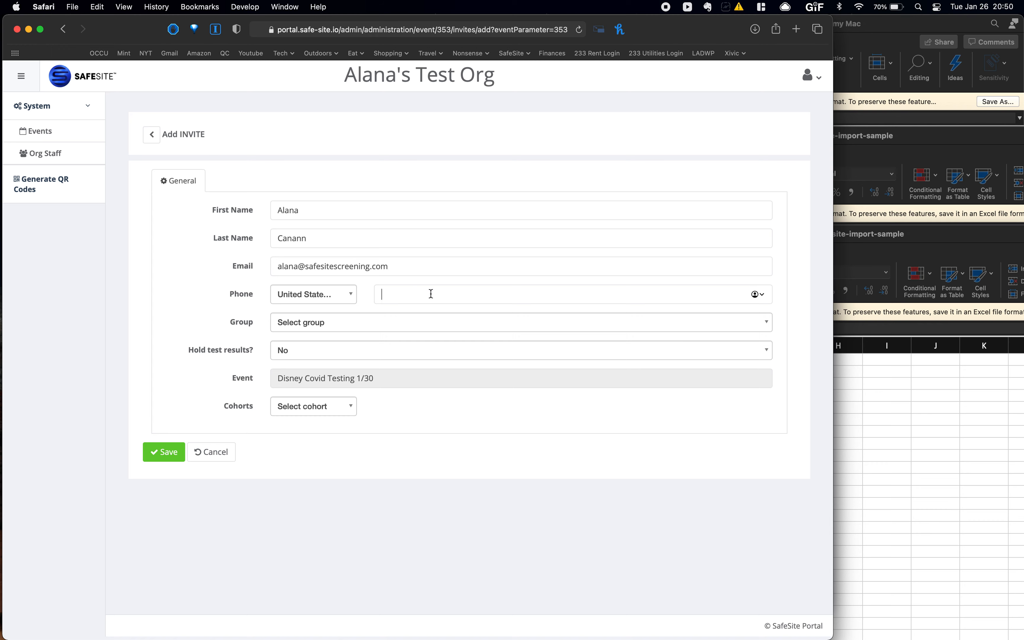
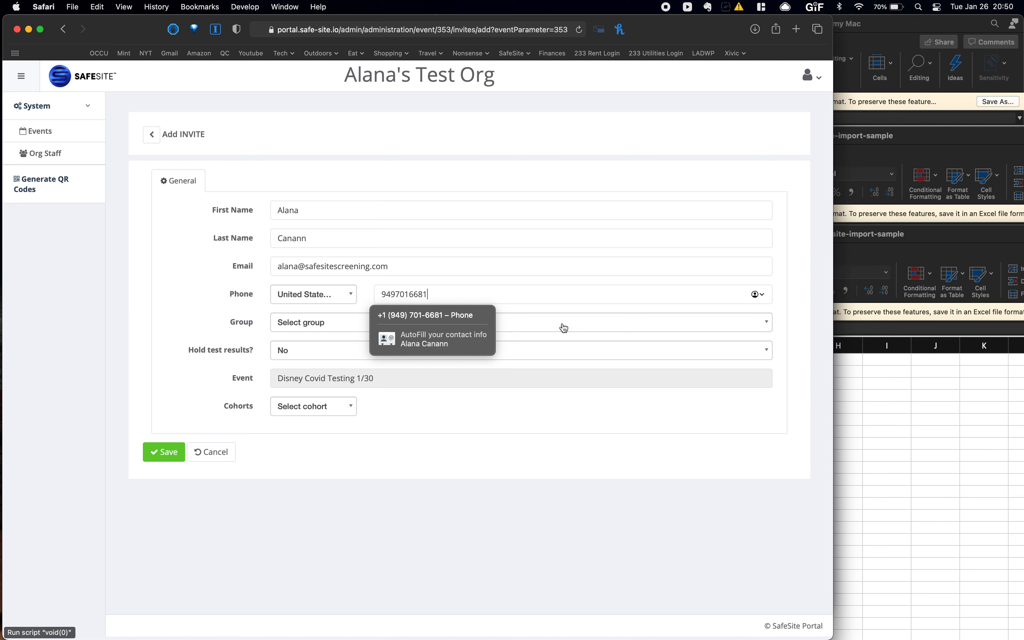
pyautogui.click(215, 333)
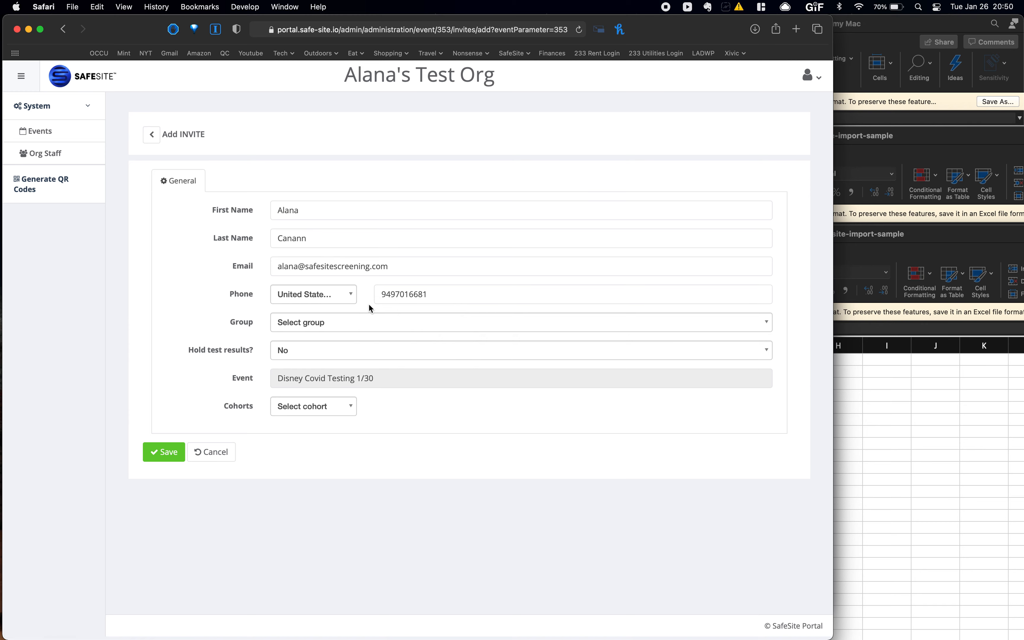
# - Assign Group A 9am, Hold test results No, cohort Actors, and save the invite
pyautogui.click(342, 324)
pyautogui.click(328, 372)
pyautogui.click(327, 351)
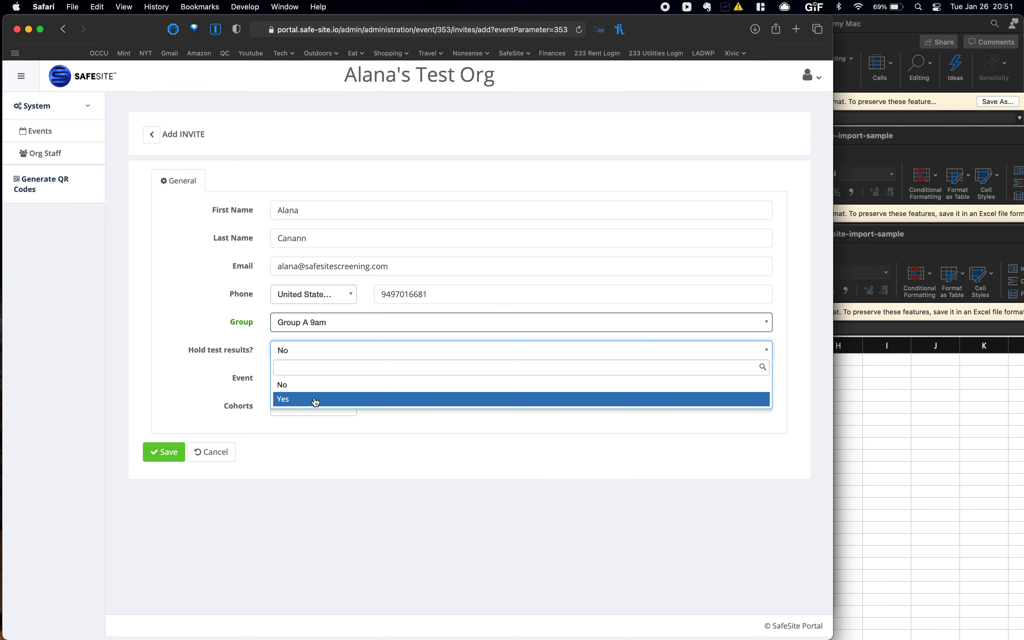
pyautogui.click(297, 383)
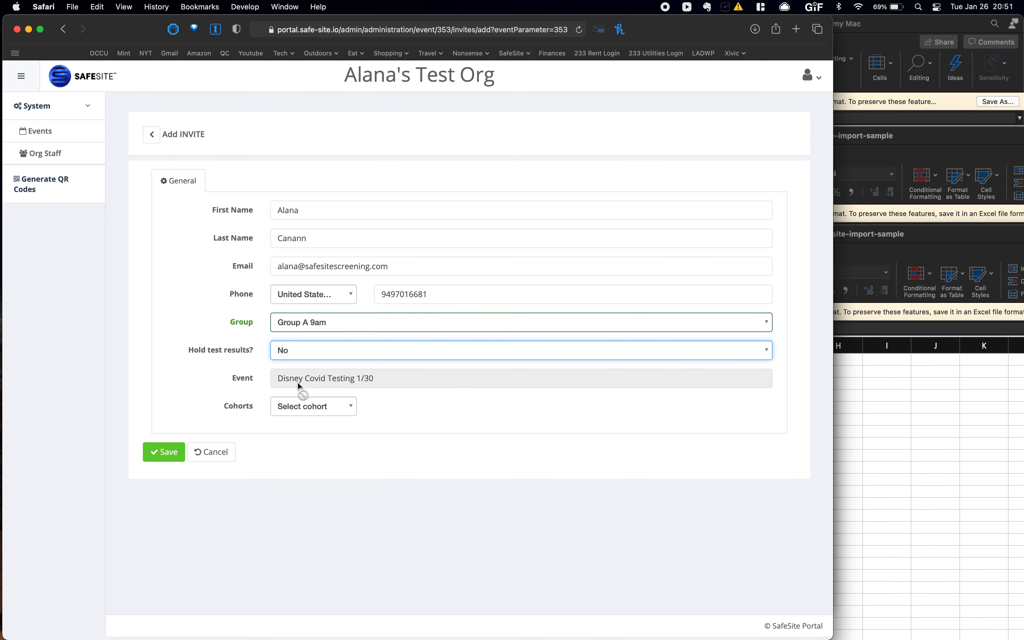
pyautogui.click(296, 406)
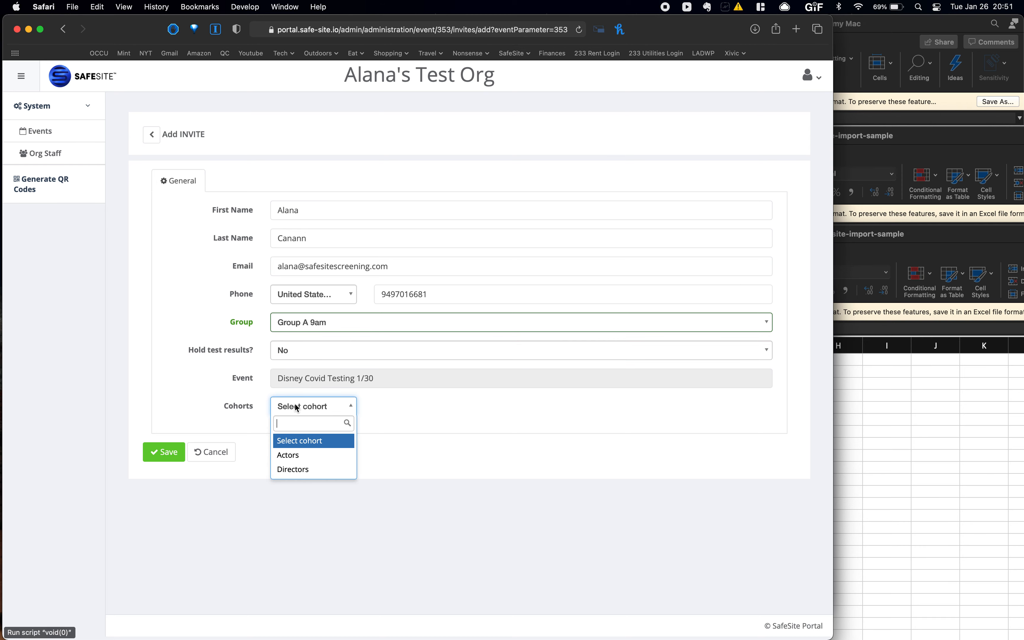
pyautogui.click(292, 457)
pyautogui.click(178, 454)
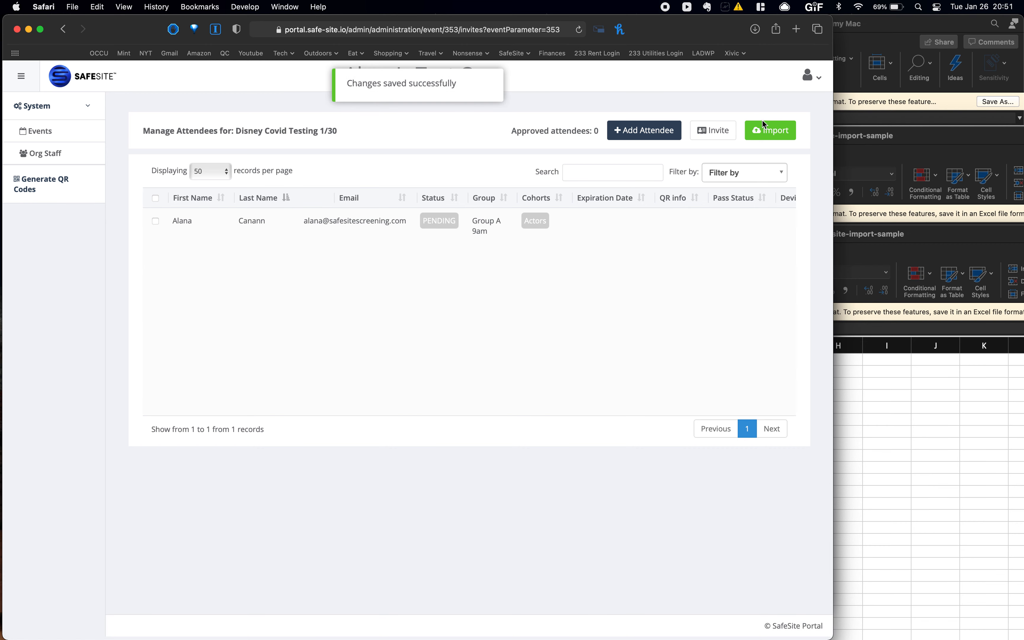
# - Review the safesite-import-sample workbook's email entries in Excel, then close it
pyautogui.click(762, 135)
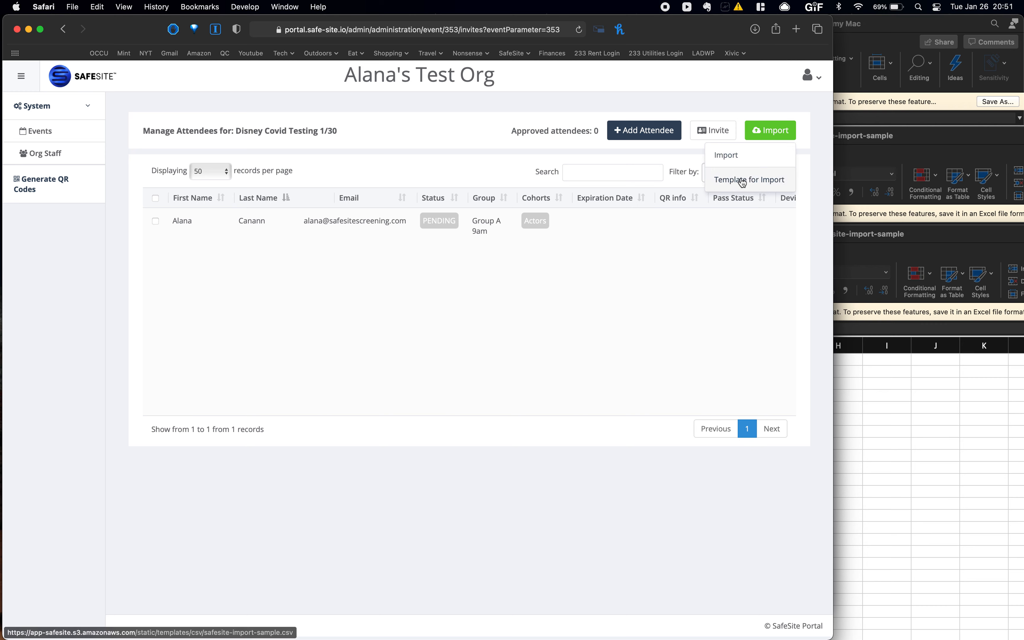
pyautogui.click(879, 29)
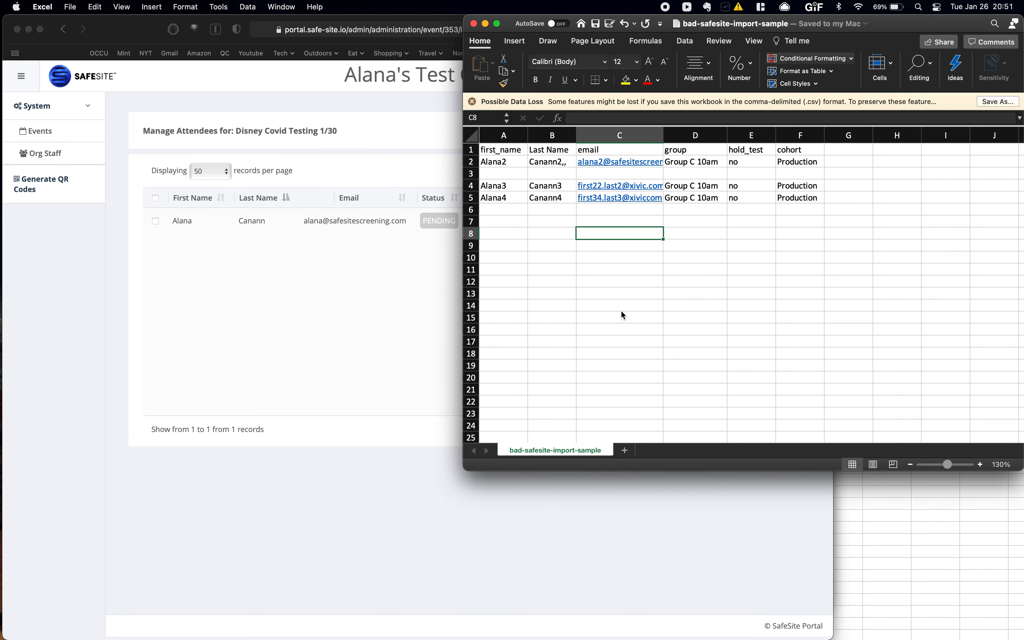
pyautogui.hotkey('ctrl', 'Up')
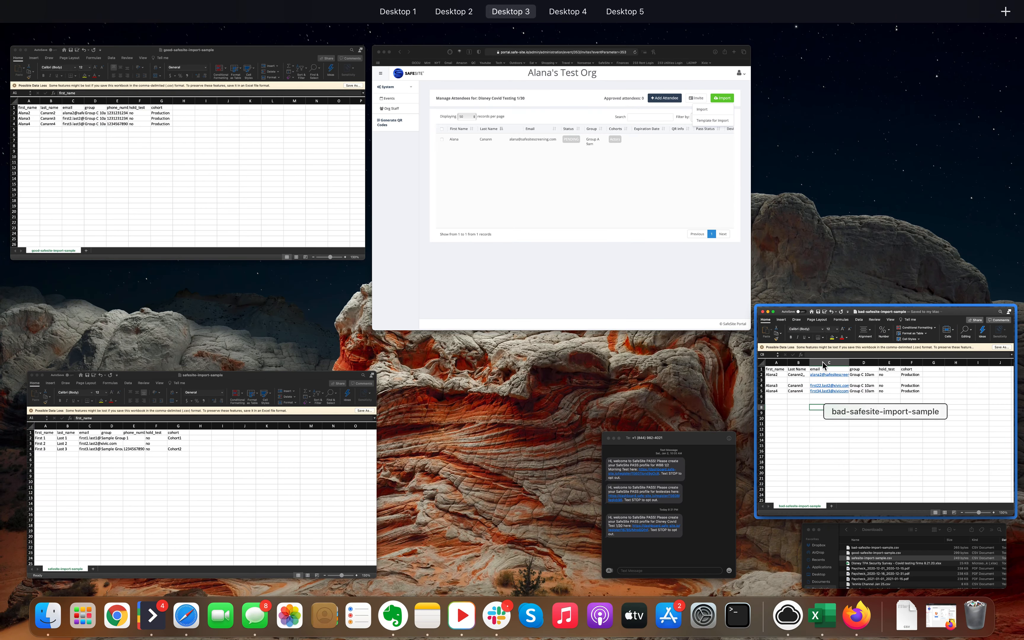
pyautogui.click(238, 417)
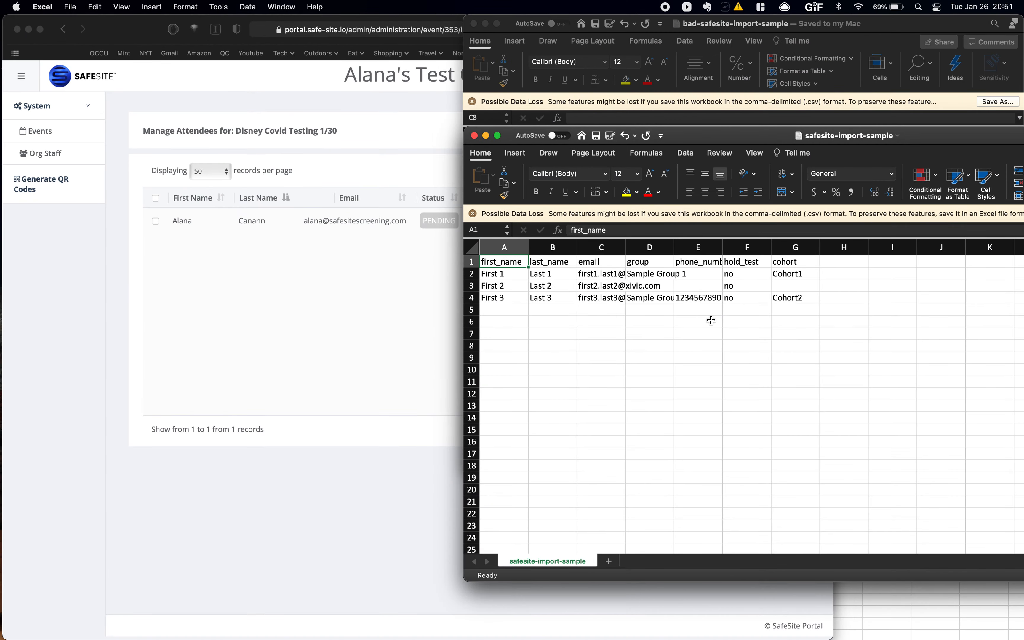
pyautogui.click(635, 323)
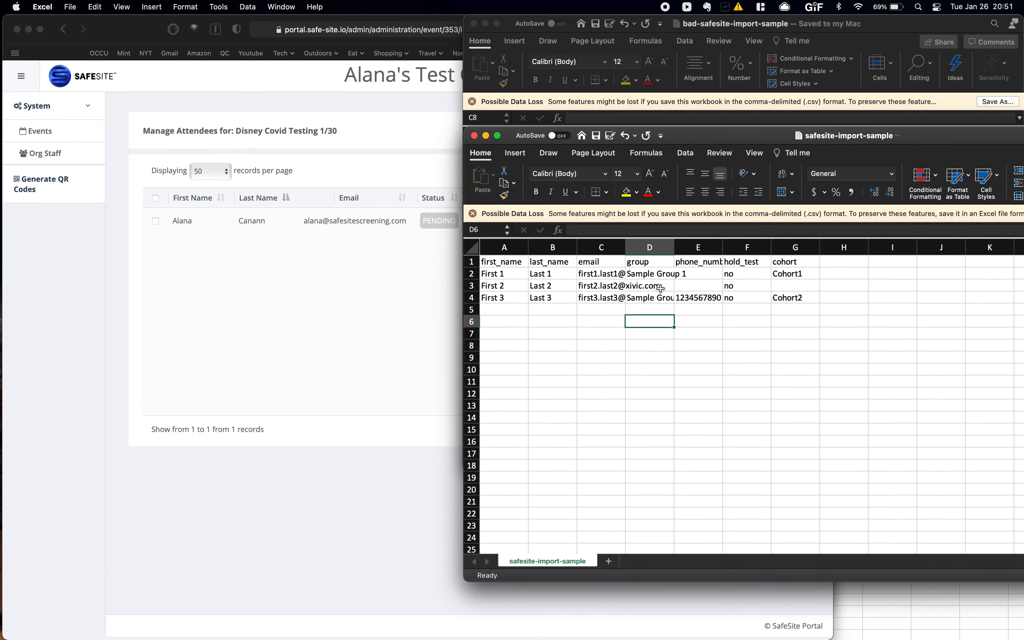
pyautogui.click(692, 287)
pyautogui.click(648, 288)
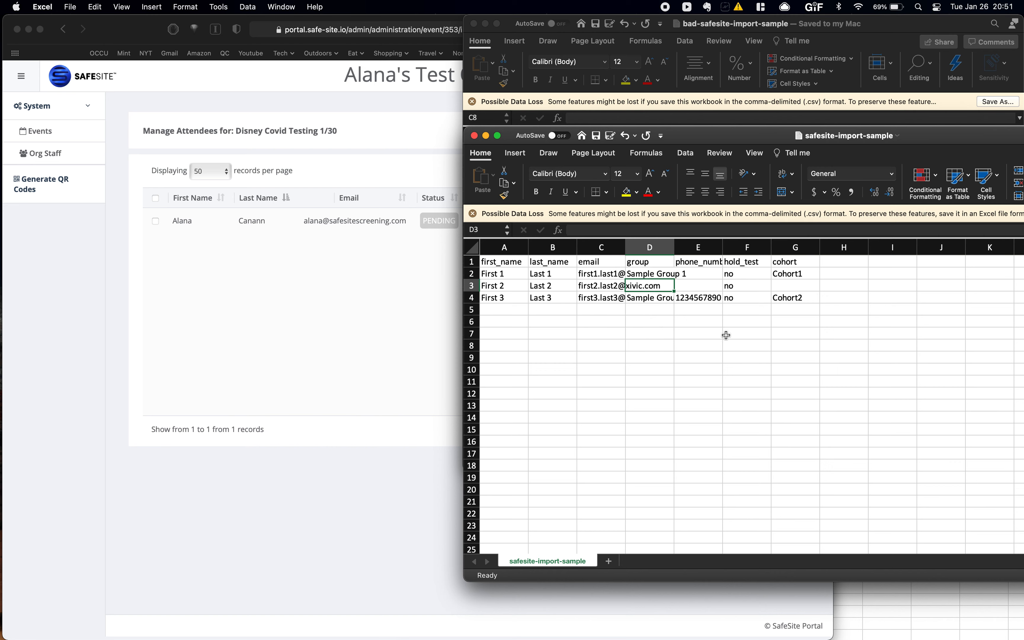
pyautogui.click(475, 136)
pyautogui.hotkey('ctrl', 'Up')
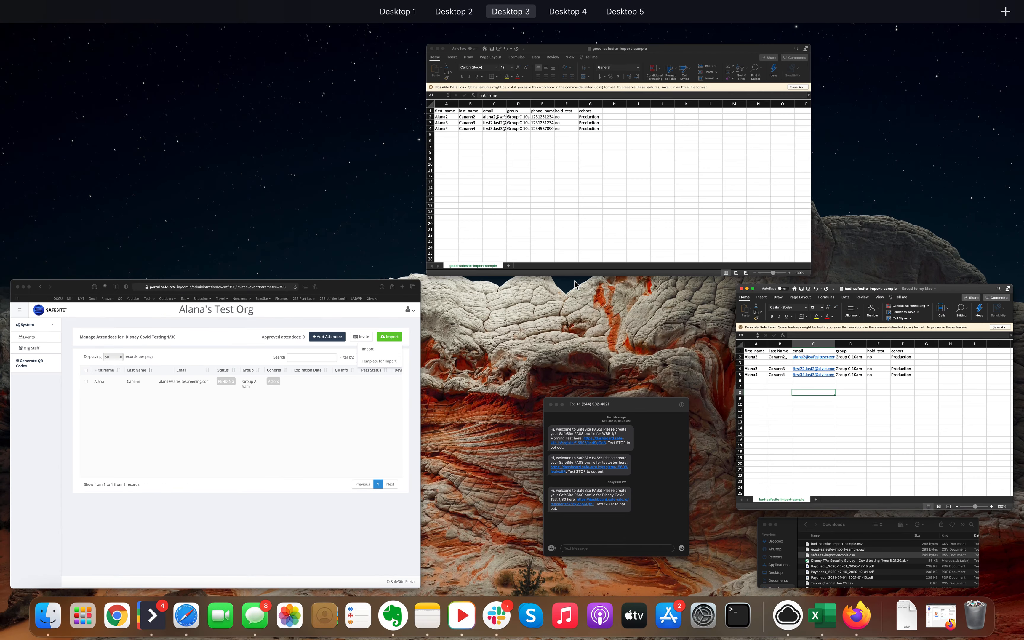
# - Inspect the good-safesite-import-sample sheet's headers and hold_test value, widening the email column
pyautogui.click(592, 177)
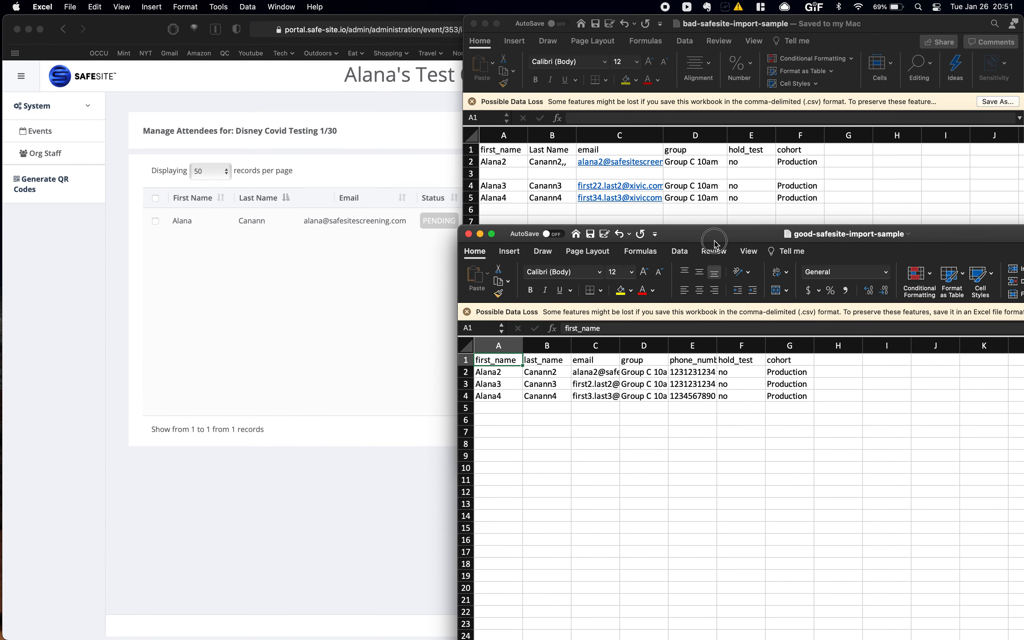
pyautogui.moveTo(714, 242); pyautogui.dragTo(719, 111)
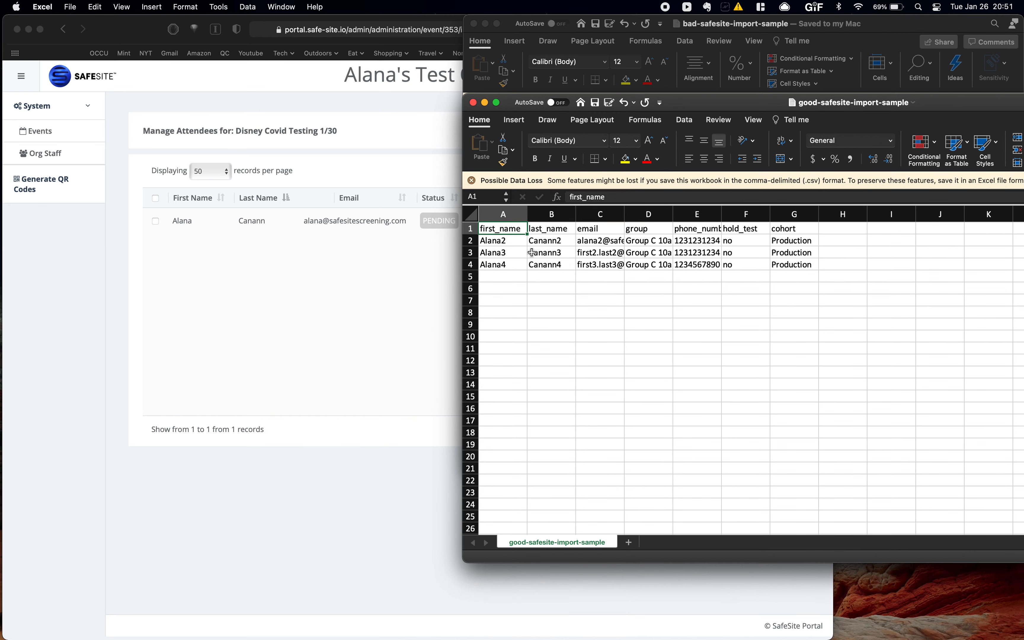
pyautogui.click(471, 229)
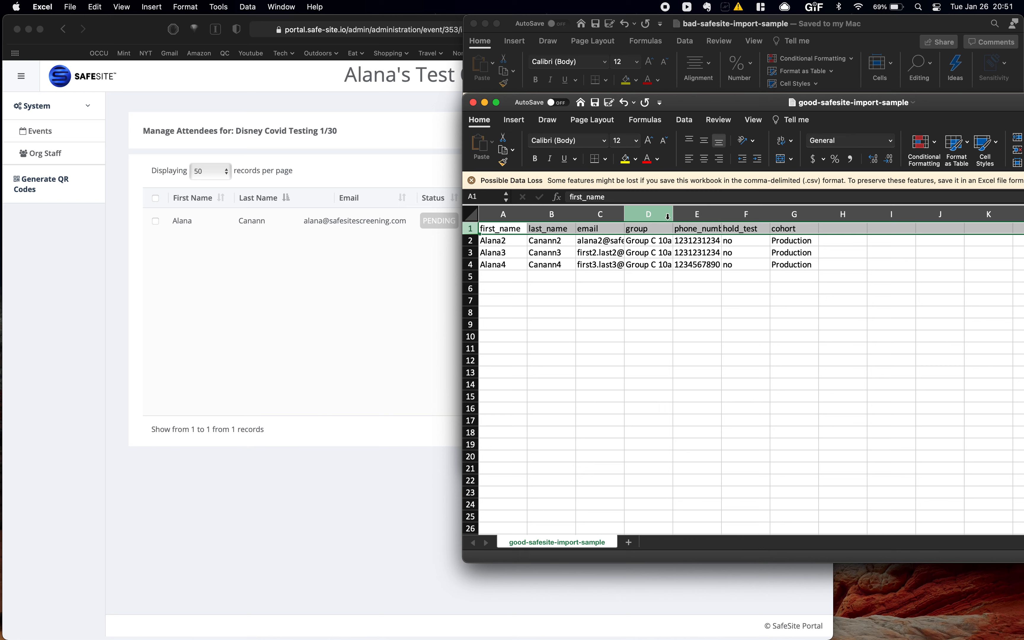
pyautogui.click(678, 291)
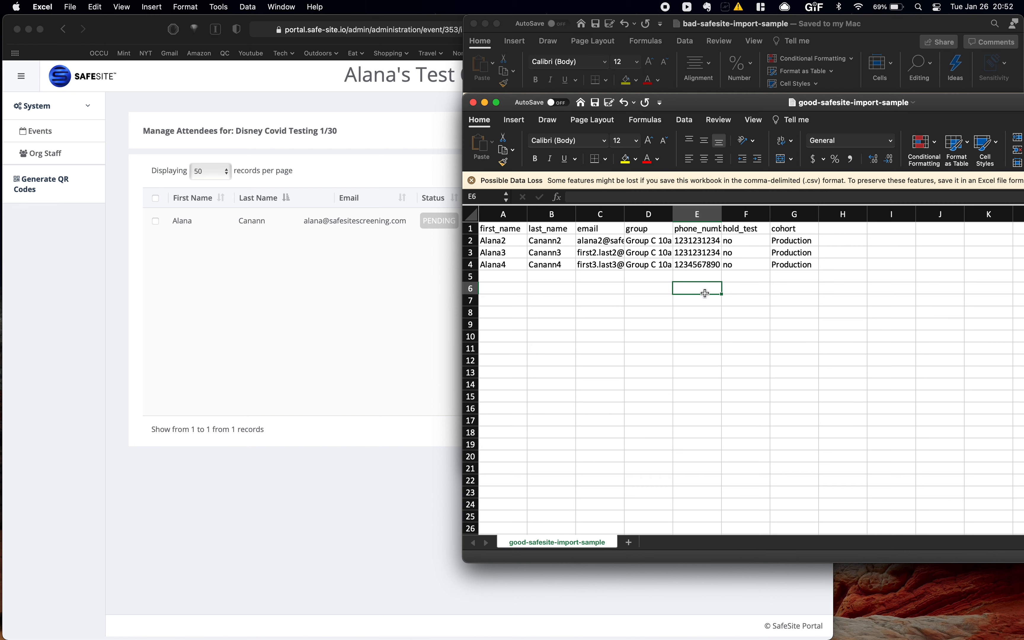
pyautogui.click(753, 240)
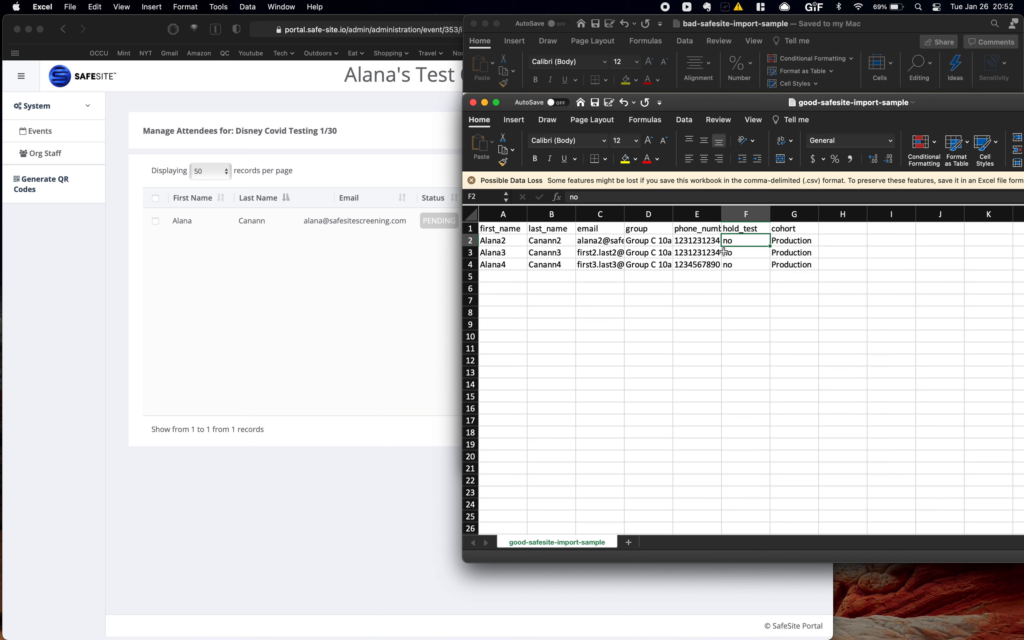
pyautogui.moveTo(624, 219); pyautogui.dragTo(694, 219)
# - Import good-safesite-import-sample.csv from Downloads, adding three attendees to Group C 10am, Production cohort
pyautogui.click(311, 248)
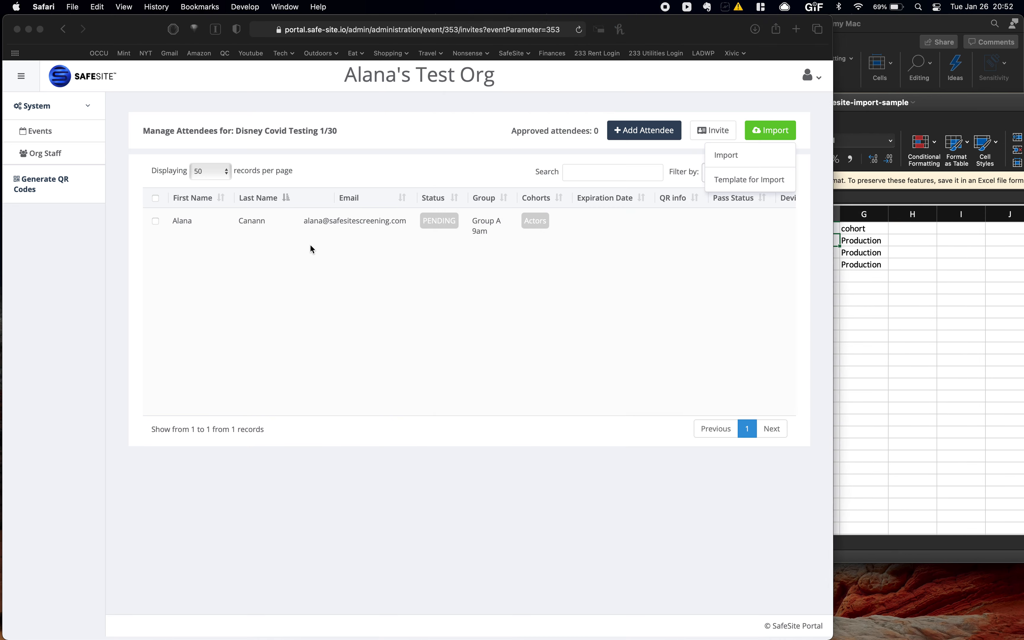
pyautogui.click(752, 160)
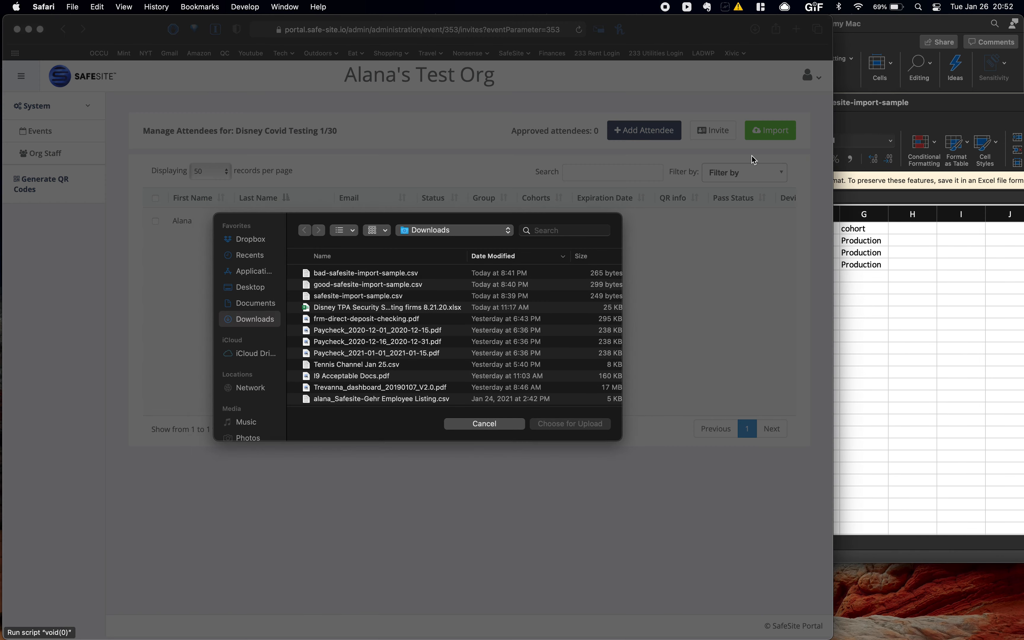
pyautogui.doubleClick(329, 285)
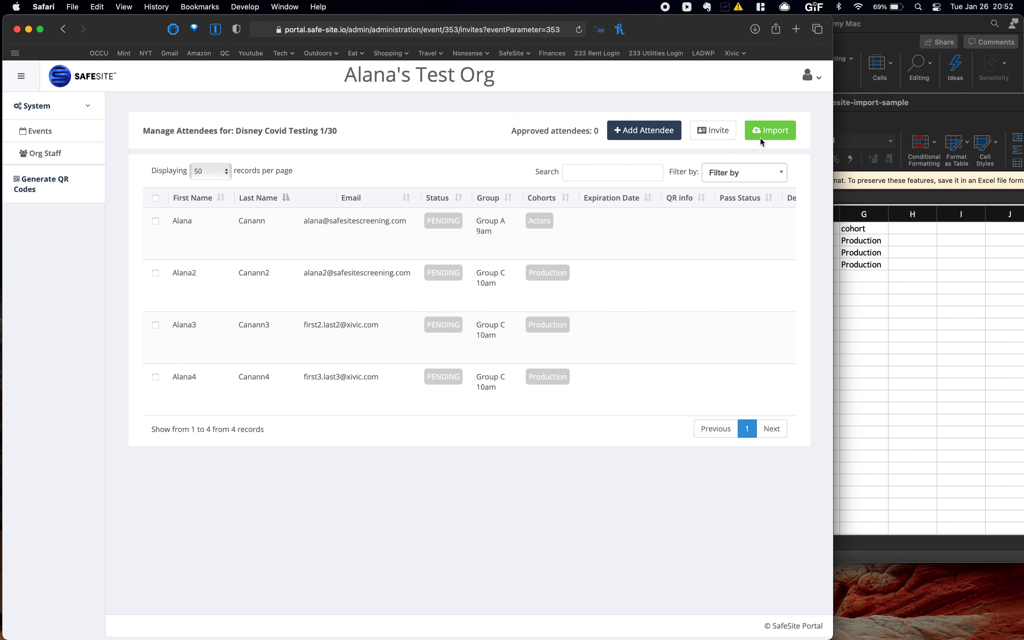
pyautogui.click(883, 20)
# - Inspect the bad import sample's errors in Excel and auto-fit column C to show full emails
pyautogui.click(592, 235)
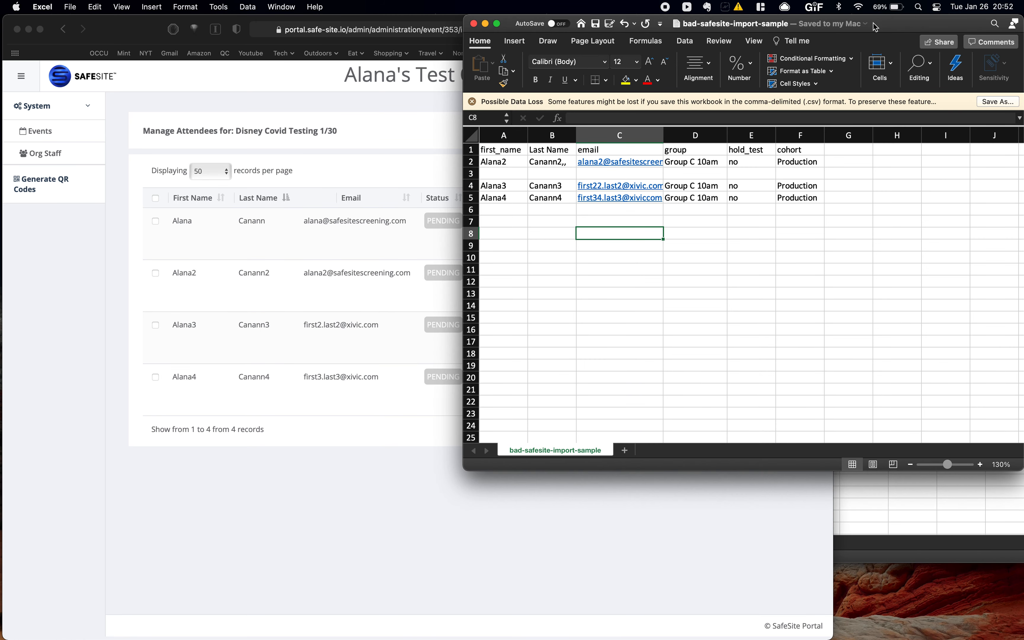
pyautogui.click(471, 174)
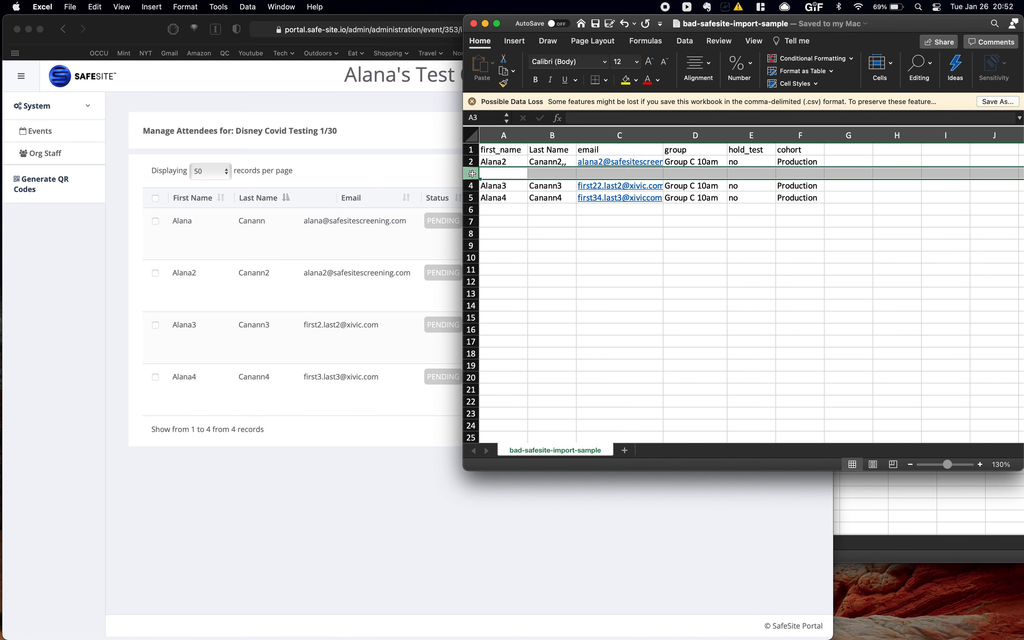
pyautogui.click(570, 162)
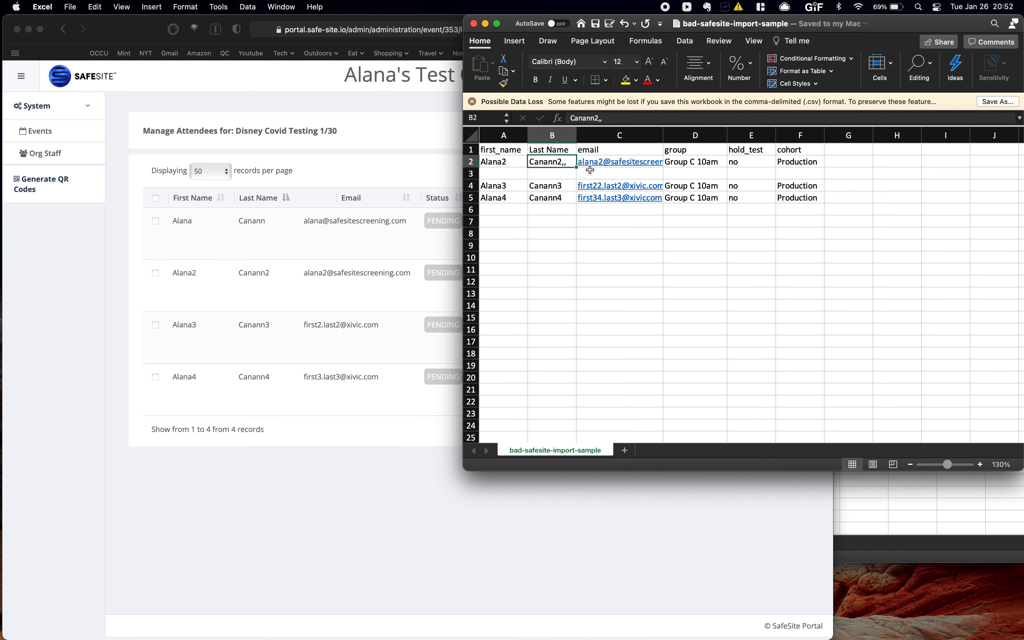
pyautogui.doubleClick(663, 135)
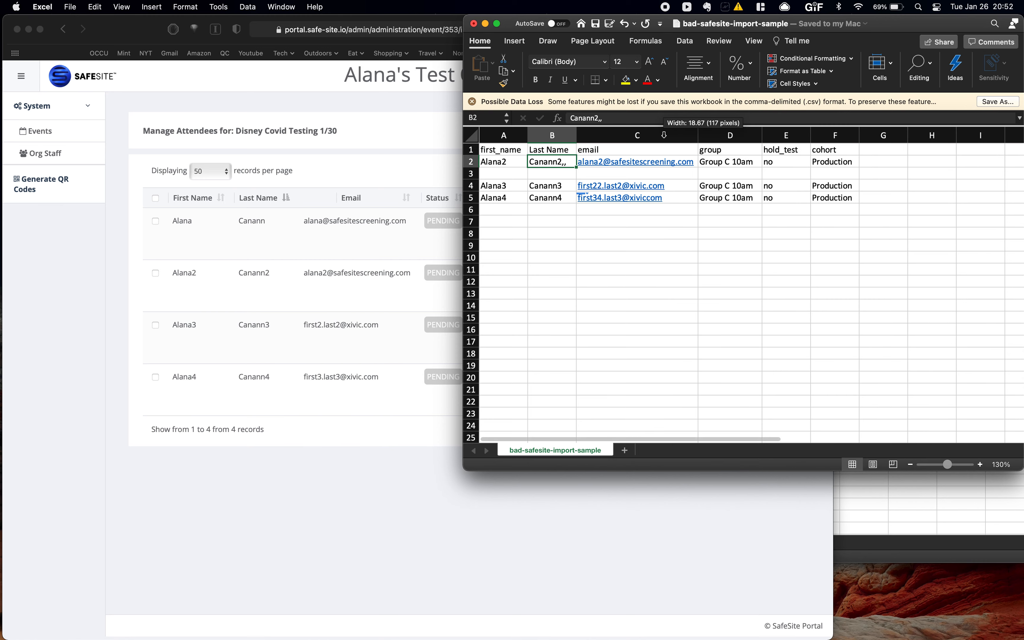
pyautogui.click(680, 197)
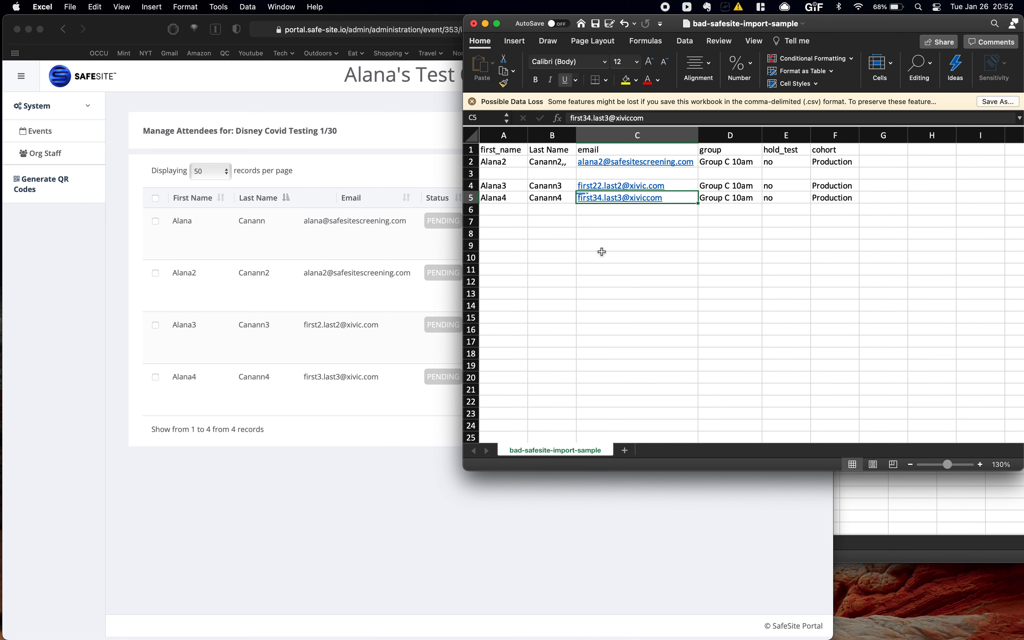
# - Import bad-safesite-import-sample.csv into the portal, which accepts 1 of 4 lines
pyautogui.click(395, 161)
pyautogui.click(759, 139)
pyautogui.click(744, 155)
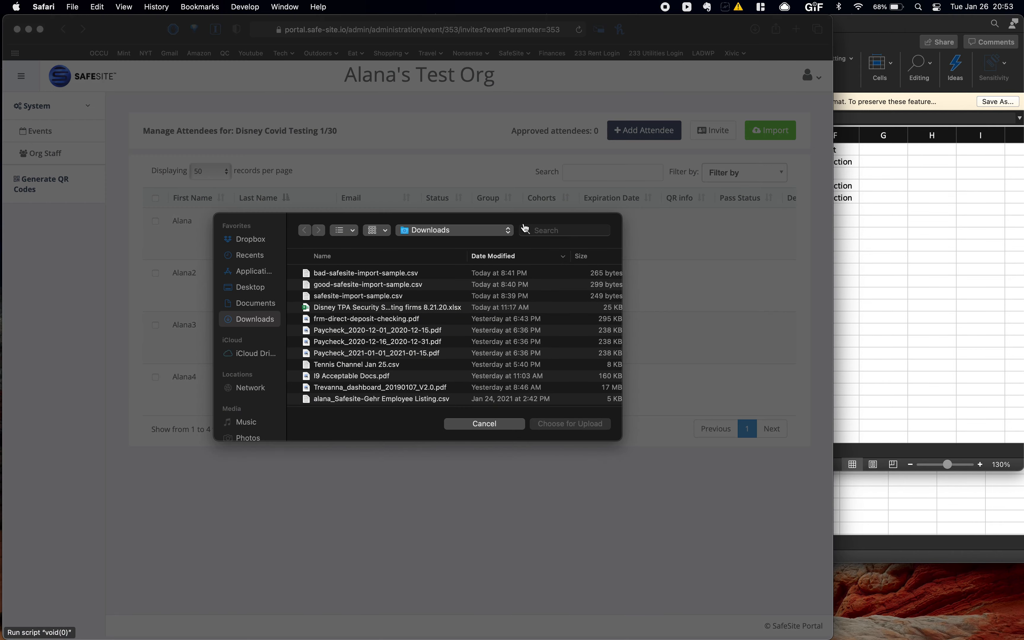
pyautogui.doubleClick(365, 277)
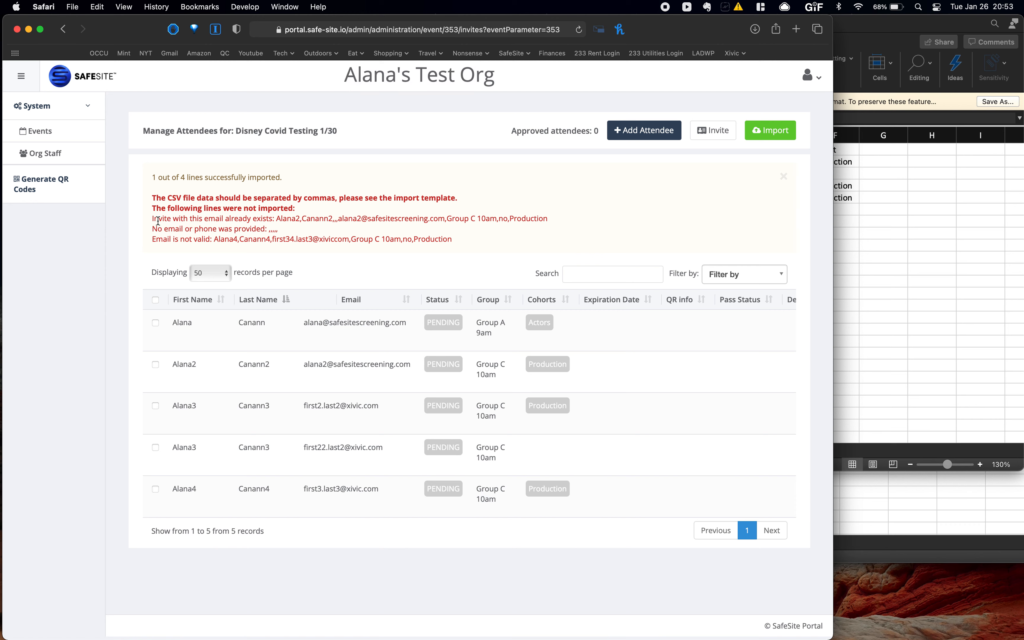
# - Review the duplicate, missing and invalid email warnings, then dismiss the import results box
pyautogui.tripleClick(158, 221)
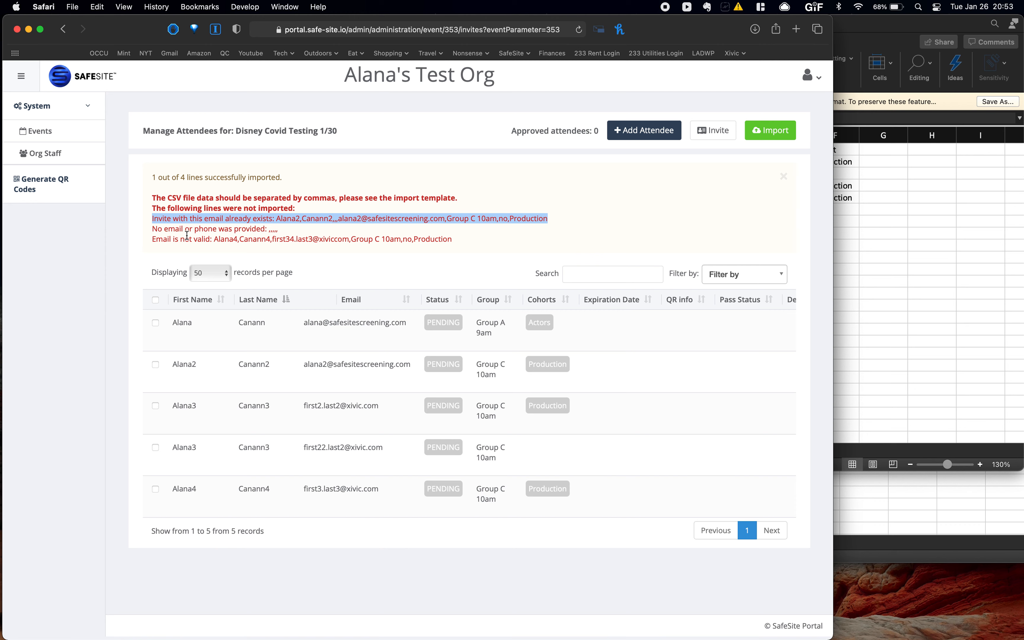
pyautogui.tripleClick(187, 231)
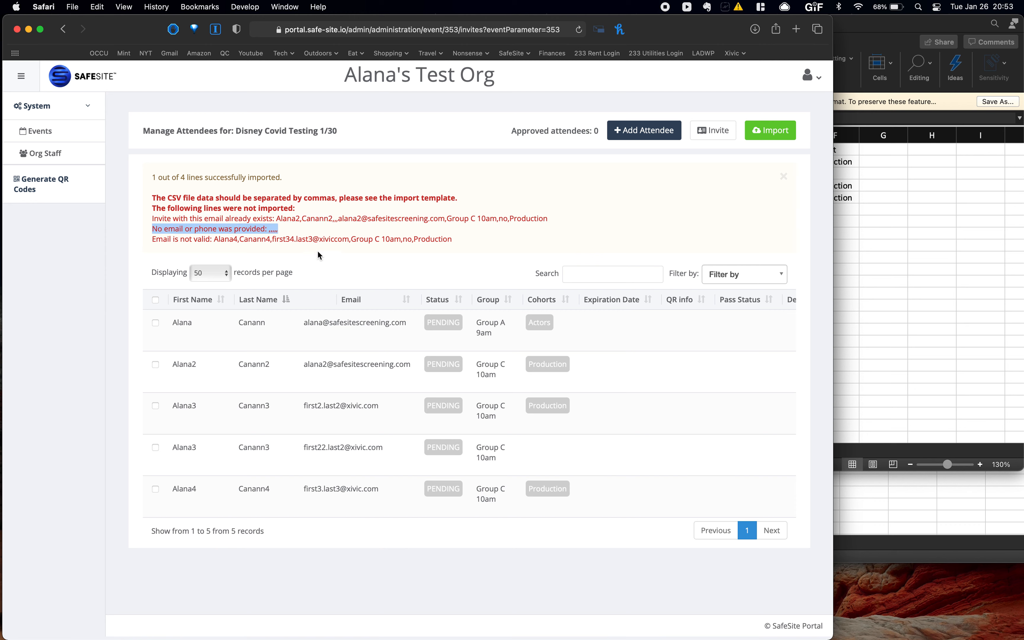
pyautogui.moveTo(335, 240); pyautogui.dragTo(294, 239)
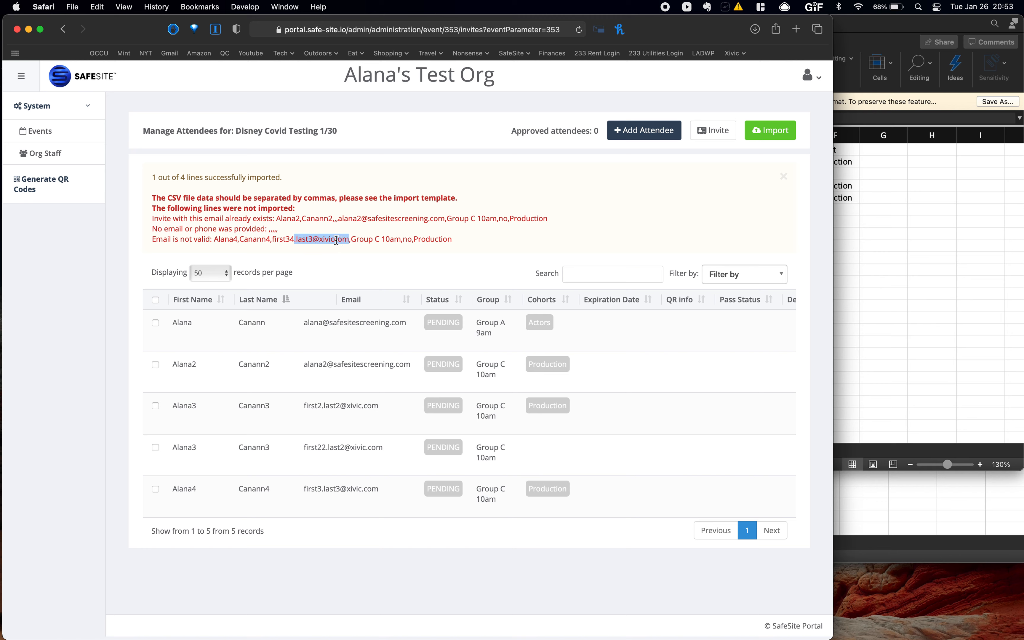
pyautogui.click(401, 239)
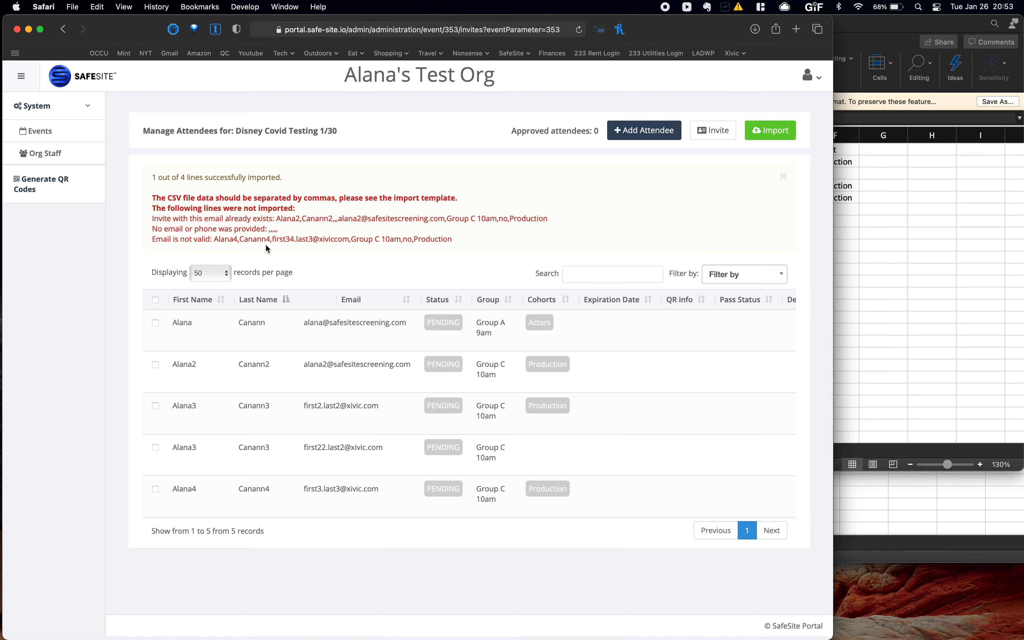
pyautogui.click(783, 176)
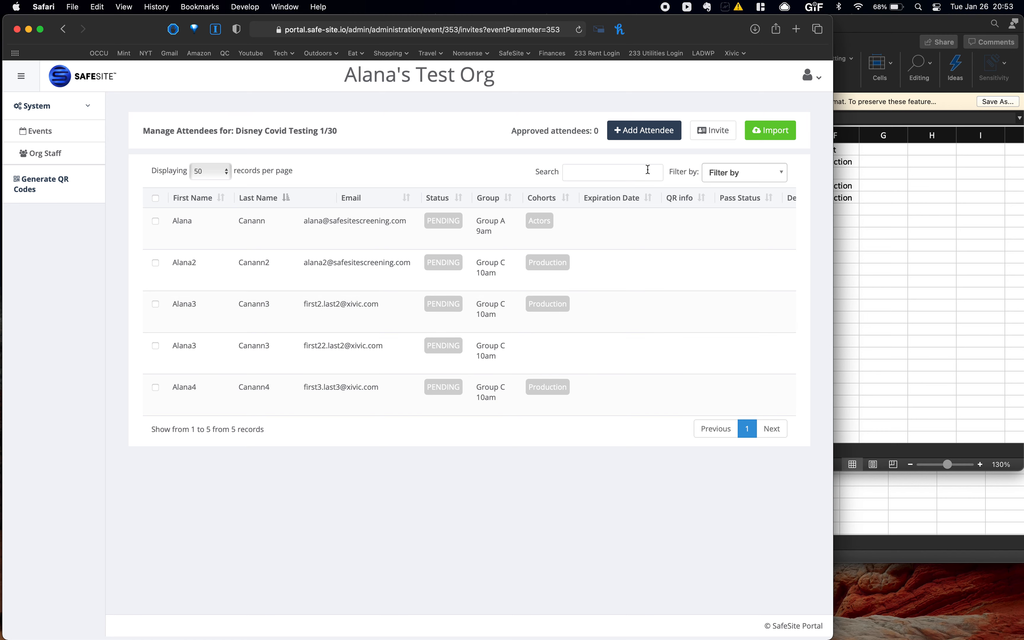
# - Send invitations to all pending attendees and confirm, then show all windows in Mission Control
pyautogui.click(720, 135)
pyautogui.click(727, 180)
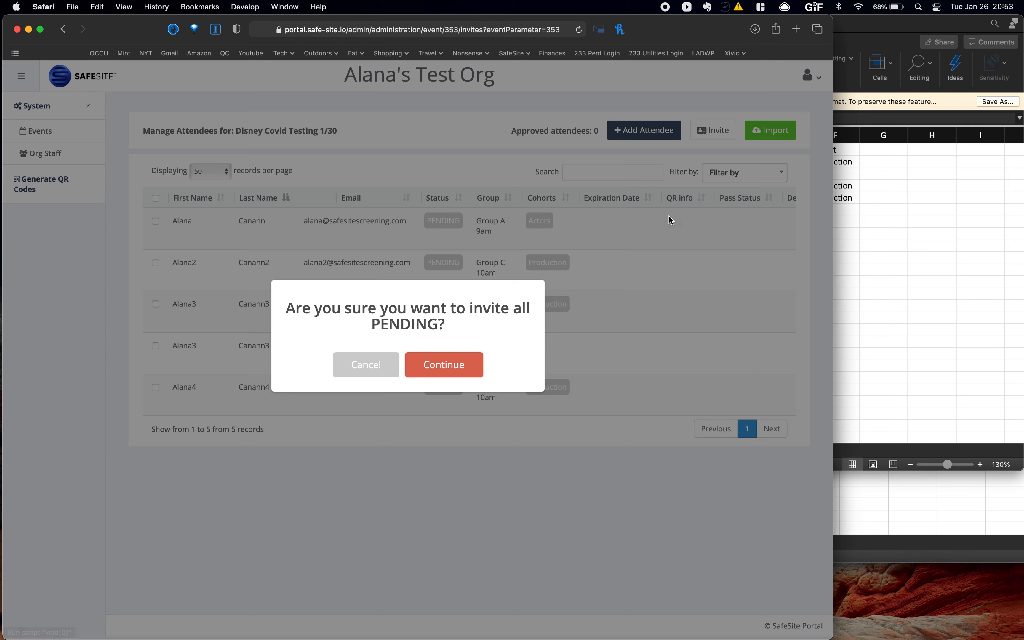
pyautogui.click(469, 368)
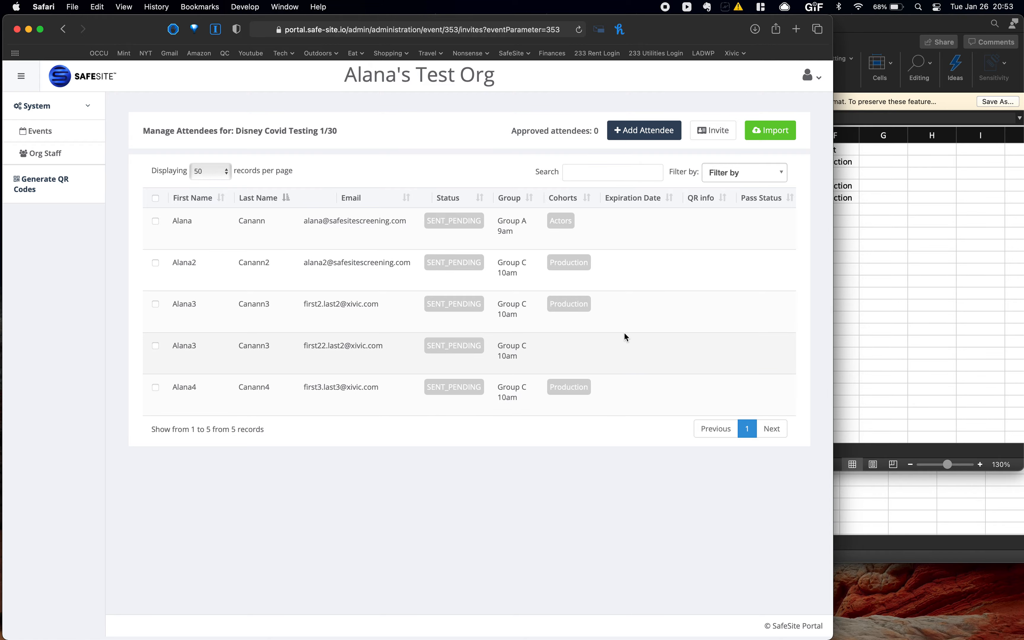
pyautogui.hotkey('ctrl', 'Up')
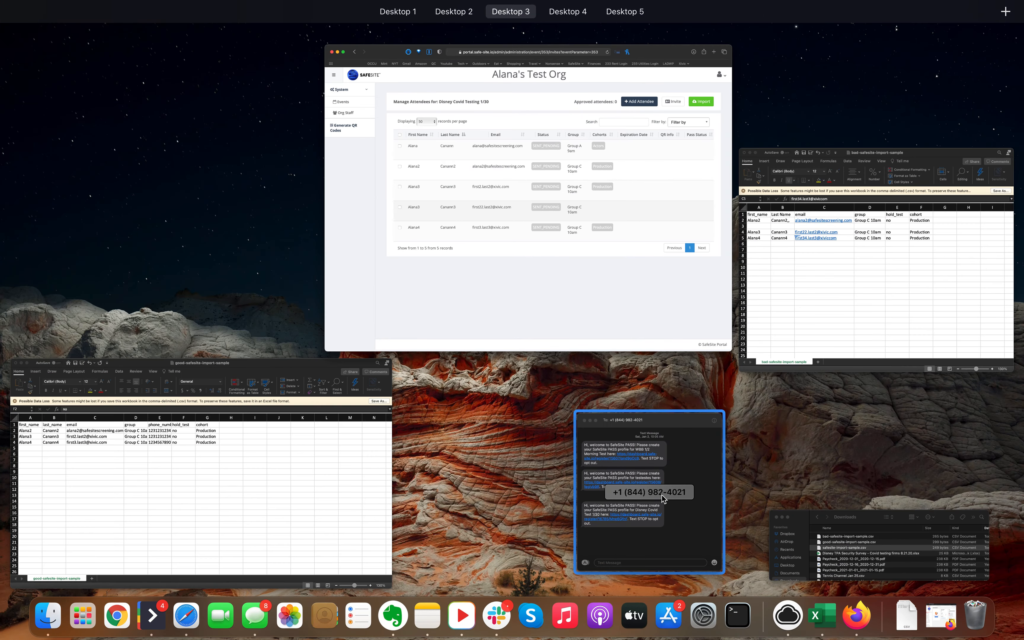
# - Check the SafeSite PASS invitation texts in Messages, then return to the portal's attendee list
pyautogui.click(662, 495)
pyautogui.moveTo(728, 299); pyautogui.dragTo(658, 152)
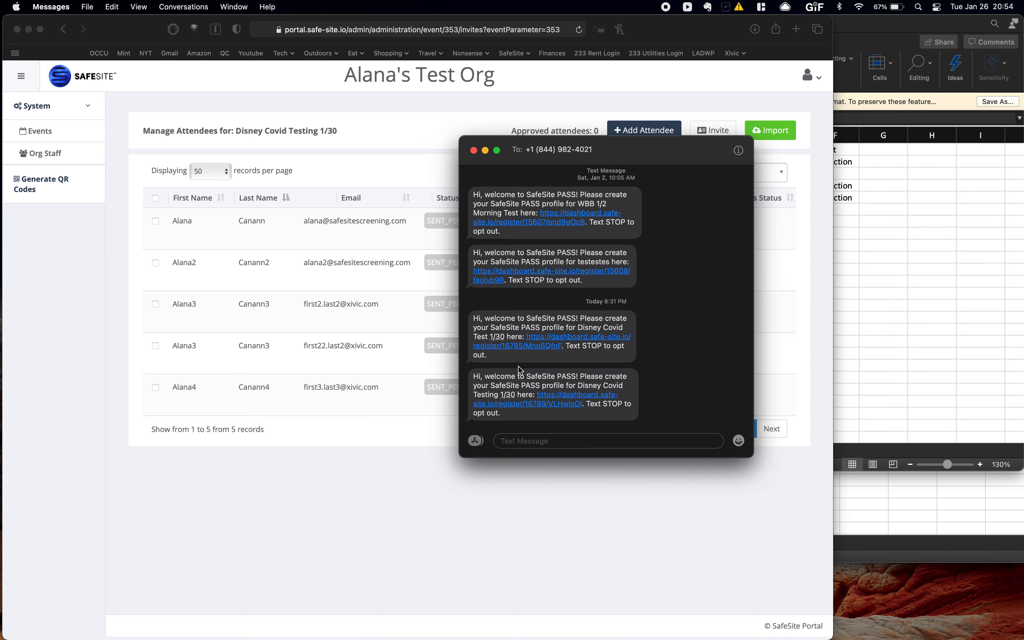
pyautogui.click(301, 247)
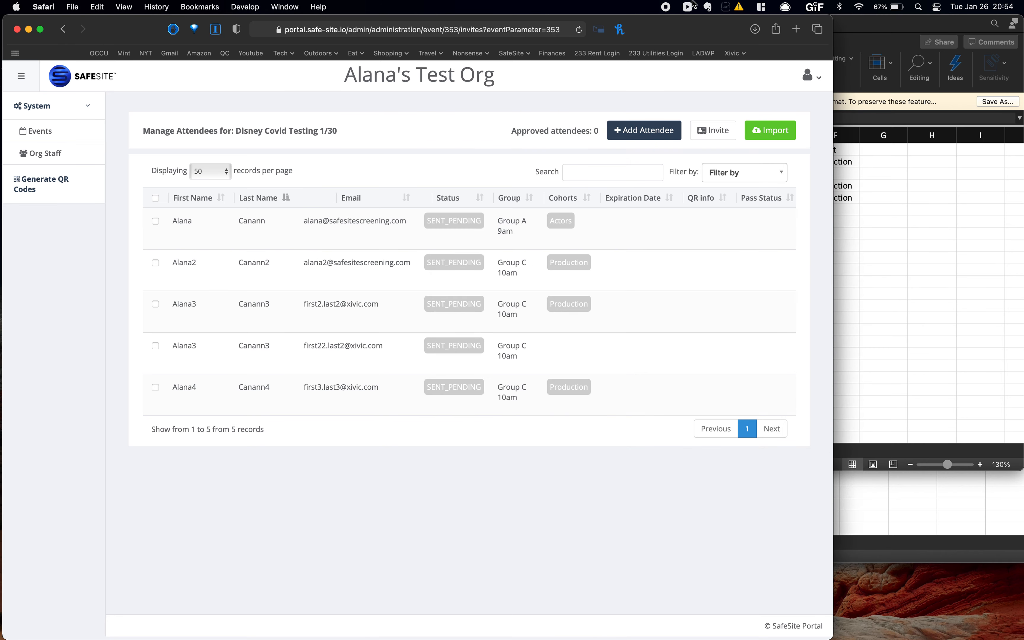
# - Reload the Manage Attendees page and scroll right to see SENT statuses and the Actions column
pyautogui.click(579, 30)
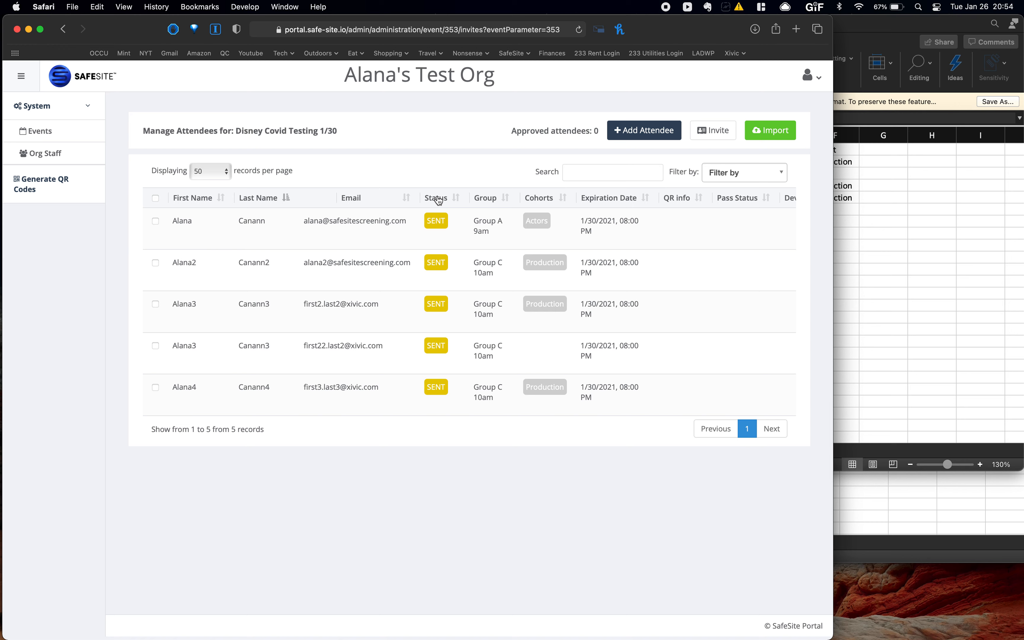
pyautogui.hscroll(1, 438, 200)
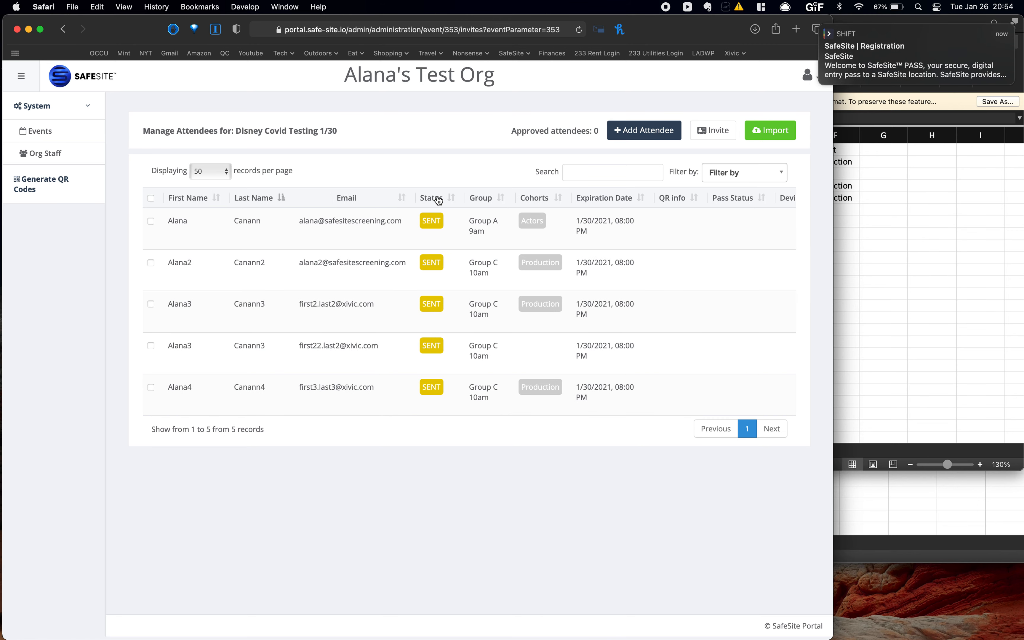
pyautogui.moveTo(844, 58)
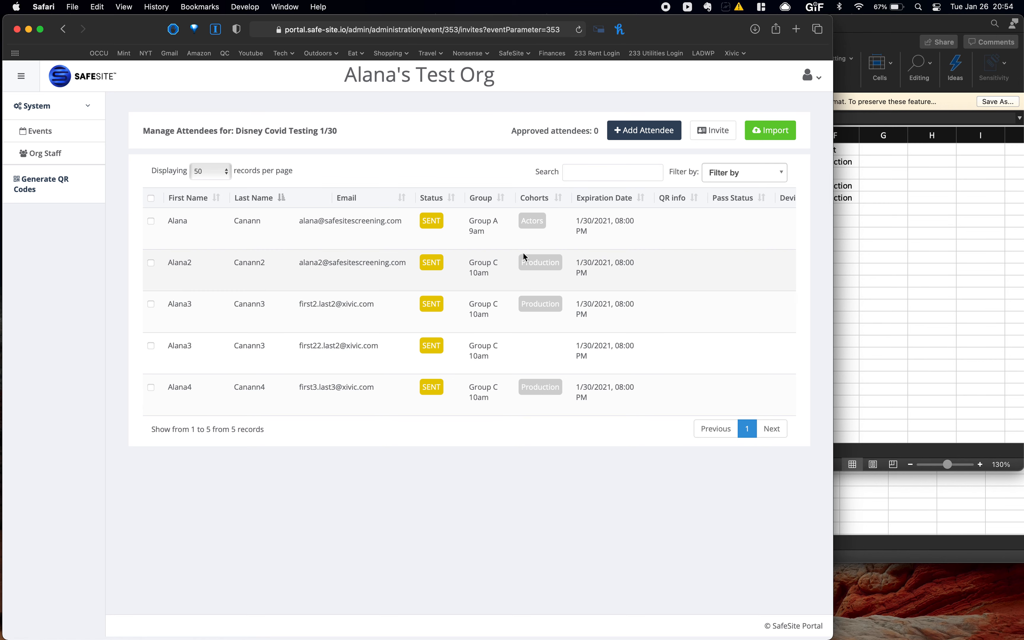
pyautogui.hscroll(4, 523, 252)
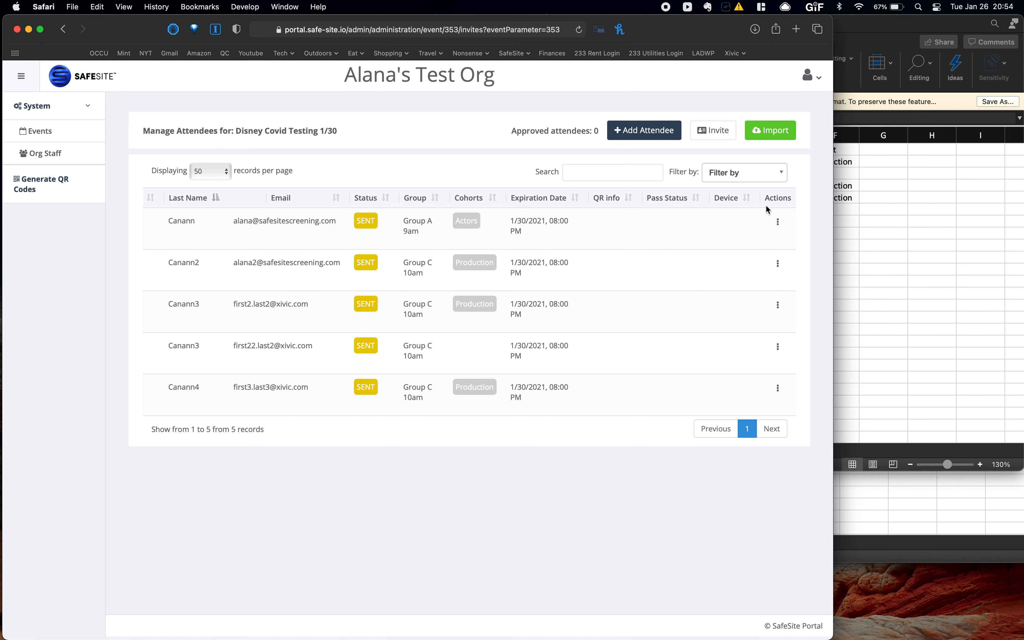
# - Look over the attendee and bulk action menus without choosing anything, then return to Events
pyautogui.click(778, 224)
pyautogui.click(519, 538)
pyautogui.click(155, 220)
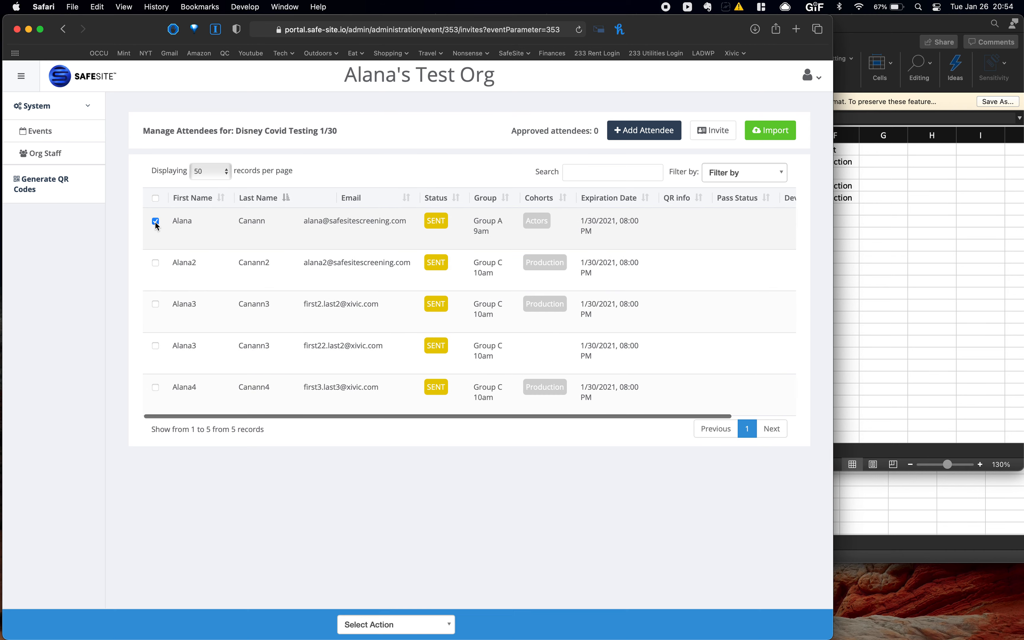
pyautogui.click(397, 624)
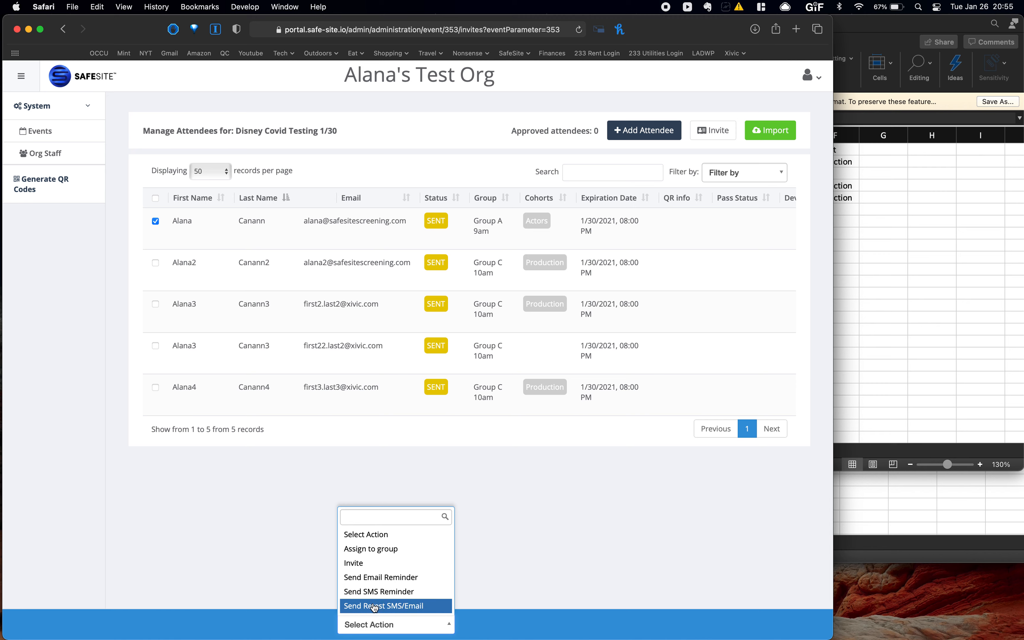
pyautogui.click(262, 495)
pyautogui.click(77, 130)
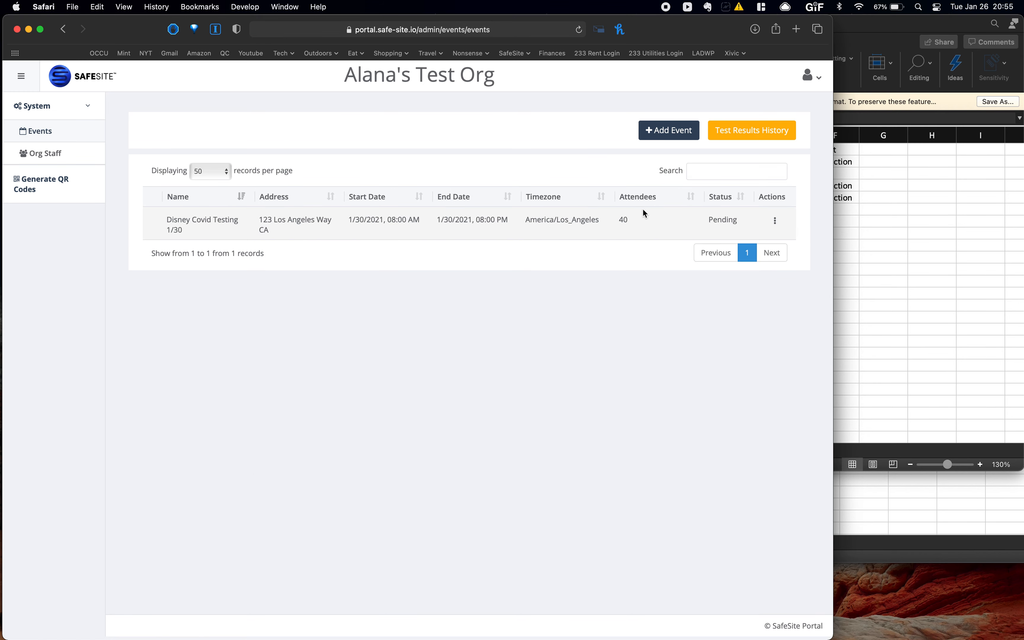
pyautogui.click(756, 129)
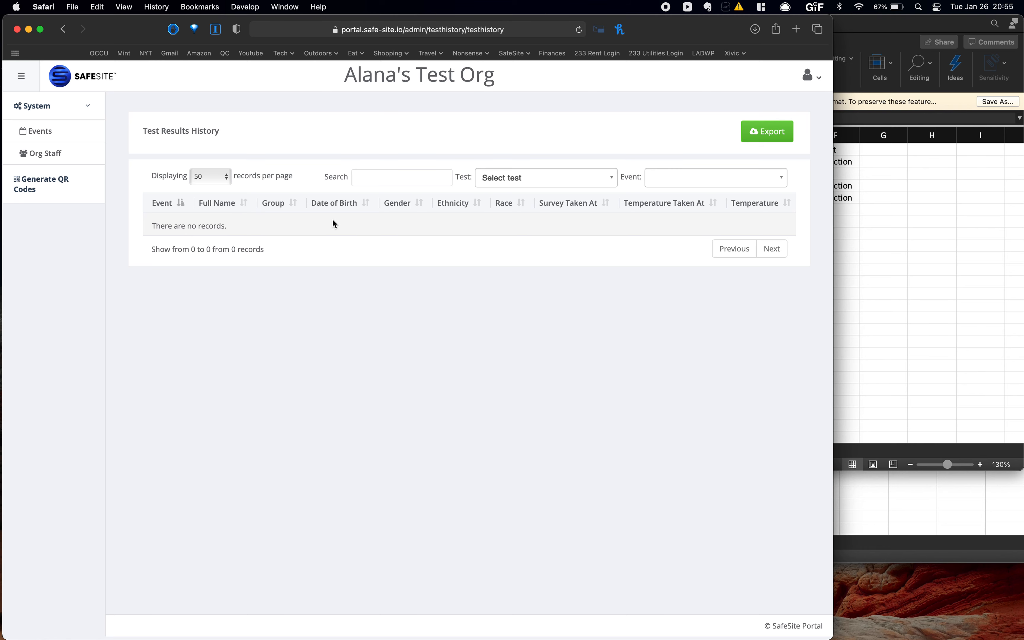
pyautogui.hscroll(5, 333, 221)
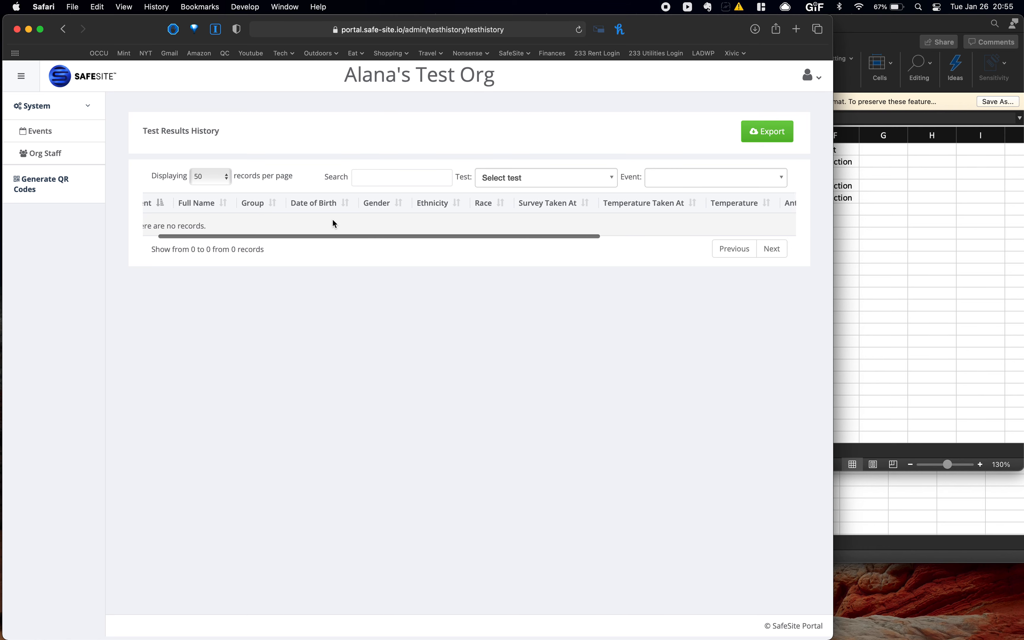
pyautogui.hscroll(5, 332, 220)
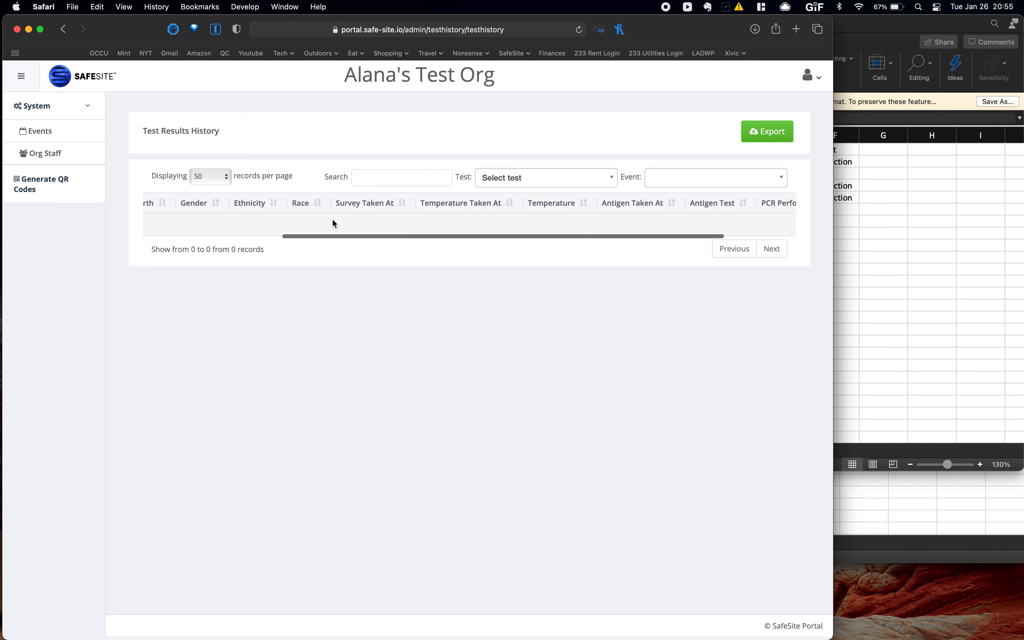
pyautogui.hscroll(2, 412, 211)
pyautogui.hscroll(2, 453, 212)
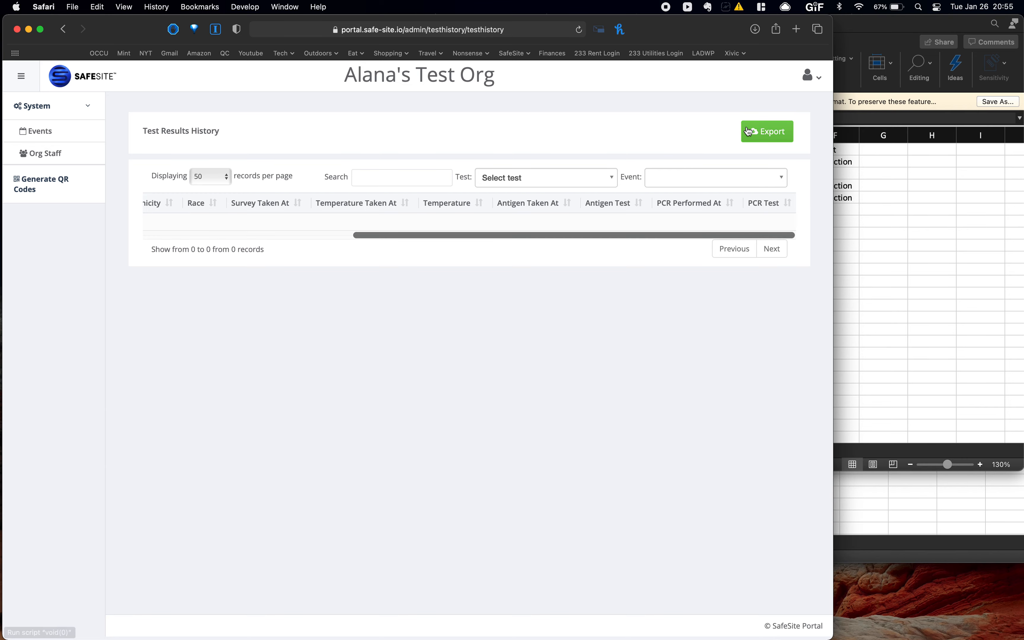
pyautogui.click(756, 131)
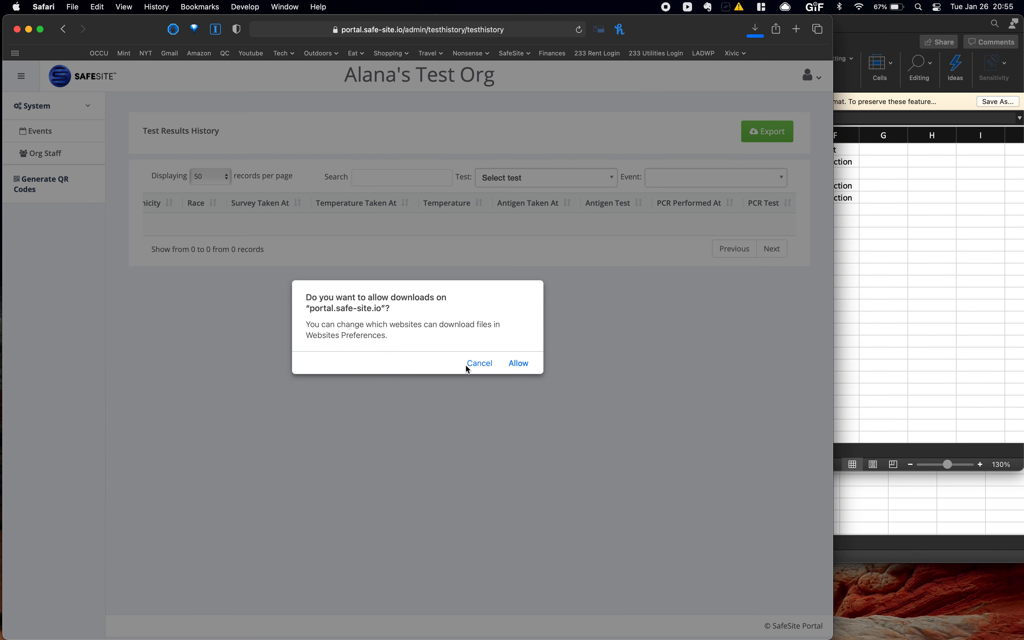
pyautogui.click(469, 364)
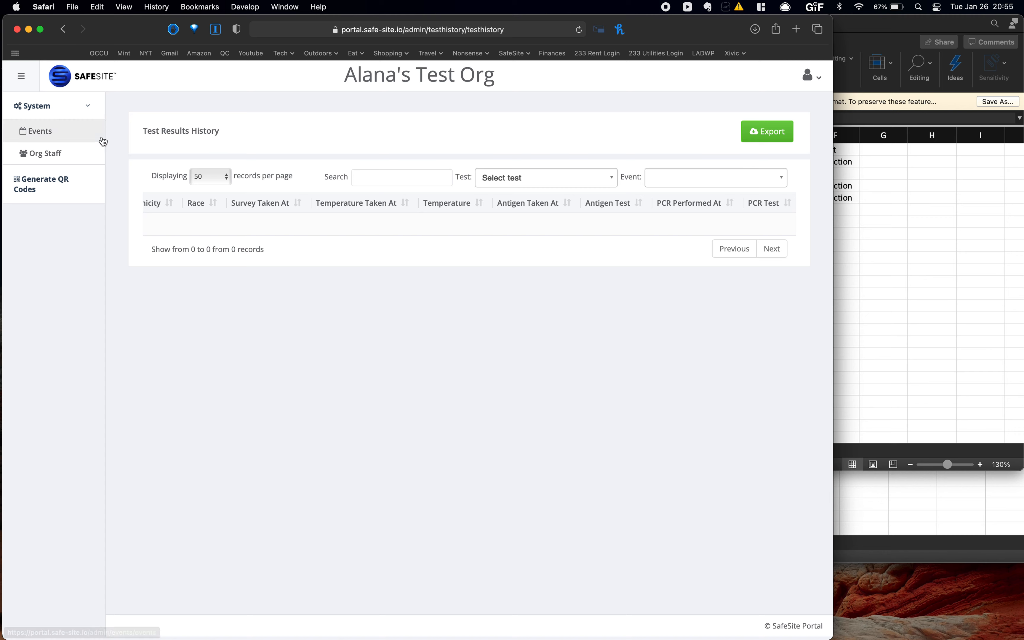
pyautogui.click(59, 133)
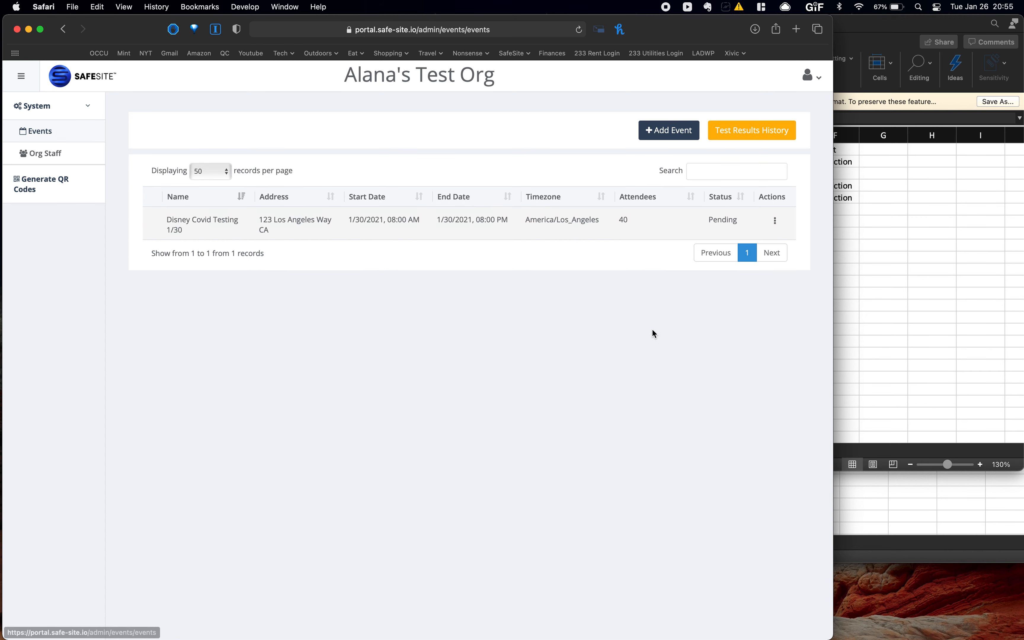
pyautogui.click(774, 220)
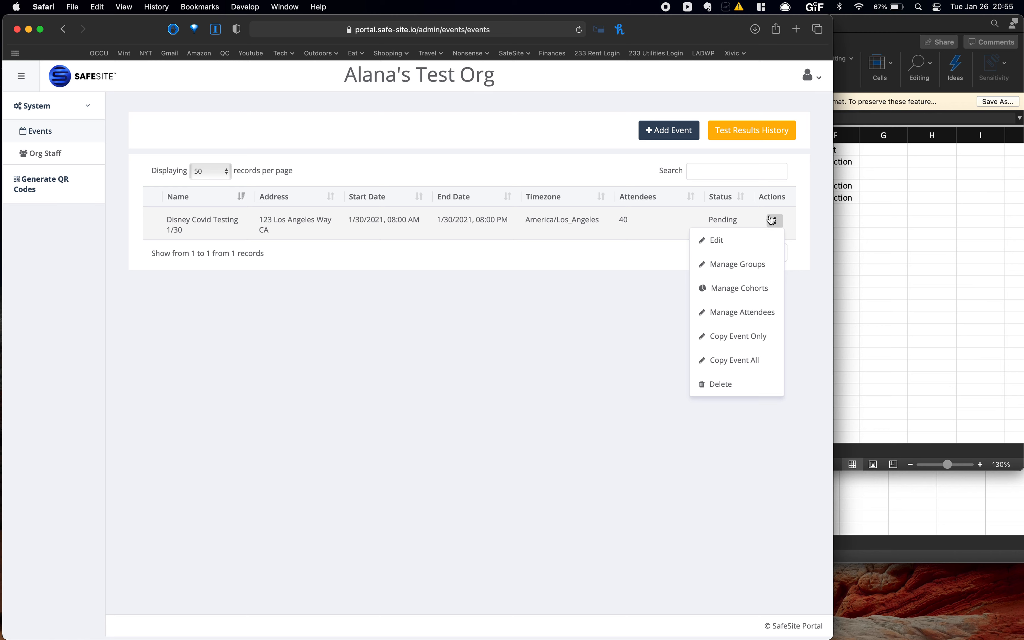
pyautogui.click(764, 334)
pyautogui.scroll(-2, 402, 349)
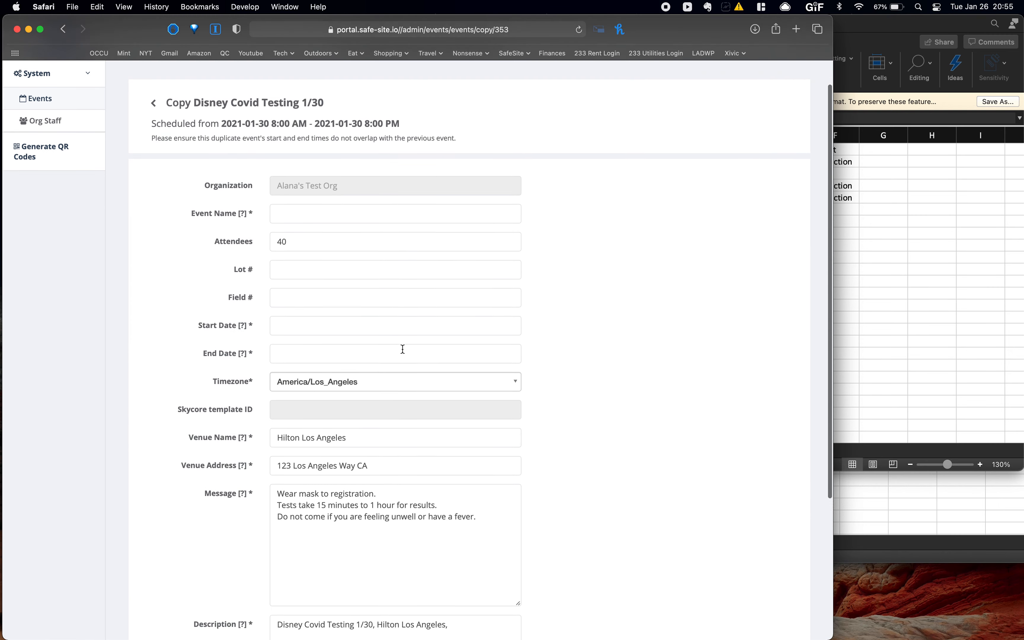
pyautogui.scroll(-3, 402, 349)
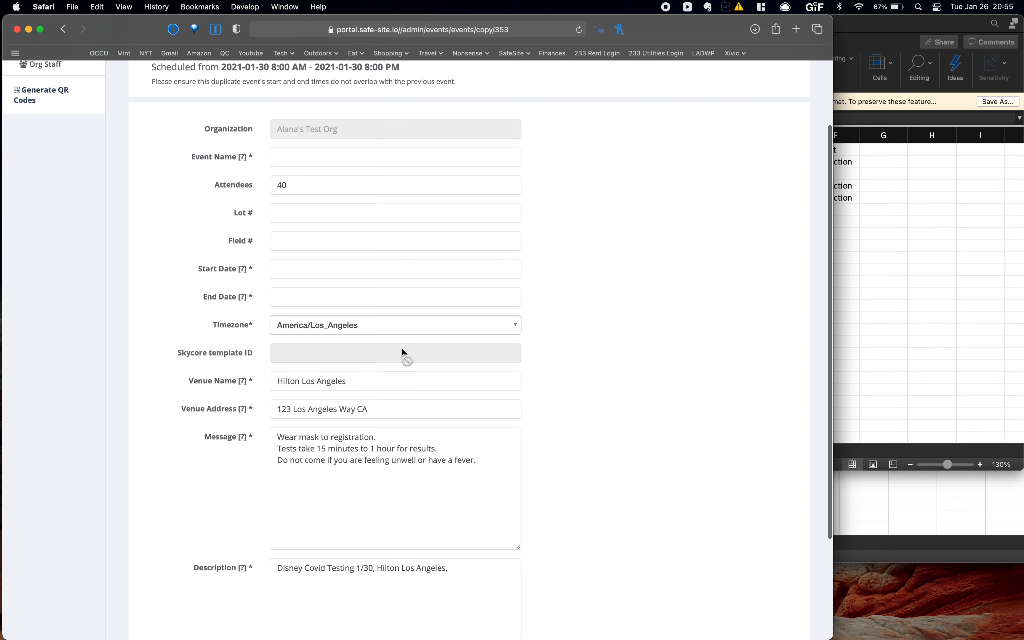
pyautogui.scroll(-1, 403, 349)
pyautogui.scroll(-6, 402, 349)
pyautogui.scroll(10, 403, 349)
pyautogui.scroll(-10, 308, 352)
pyautogui.scroll(10, 307, 354)
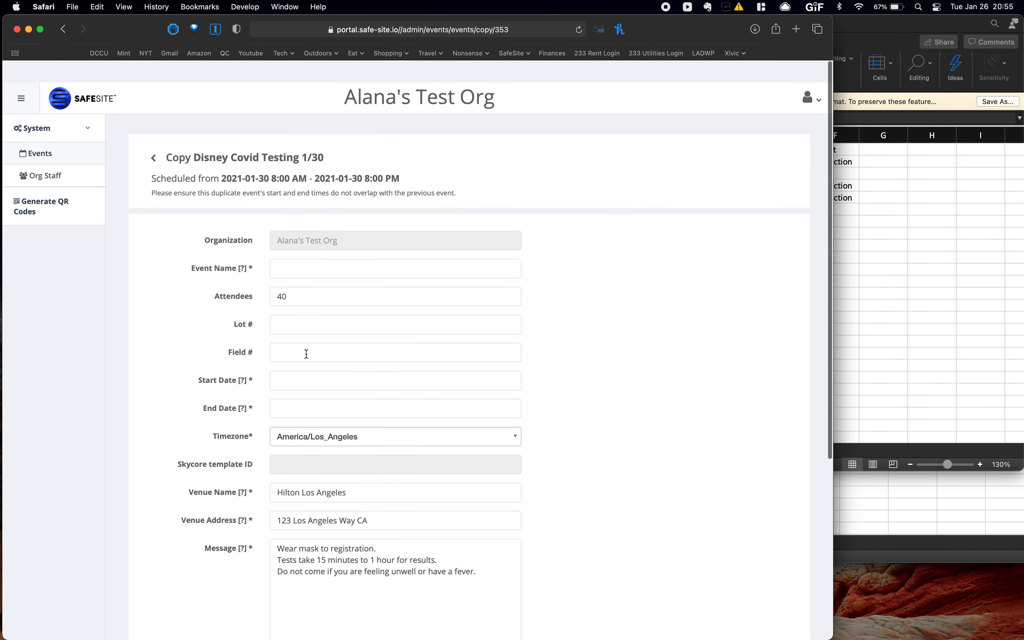
pyautogui.click(154, 136)
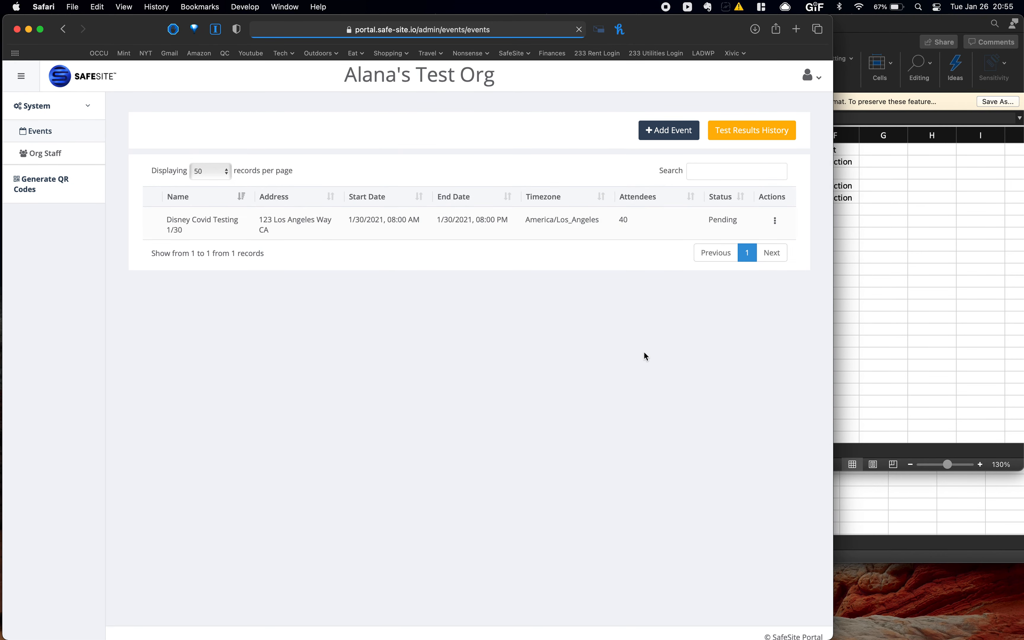
pyautogui.click(775, 221)
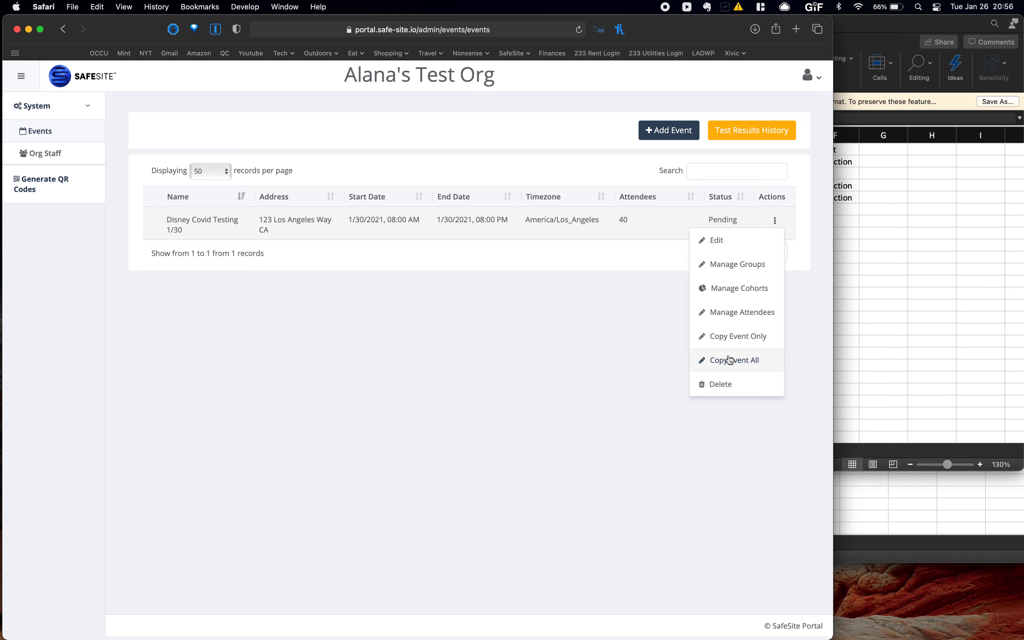
pyautogui.click(527, 319)
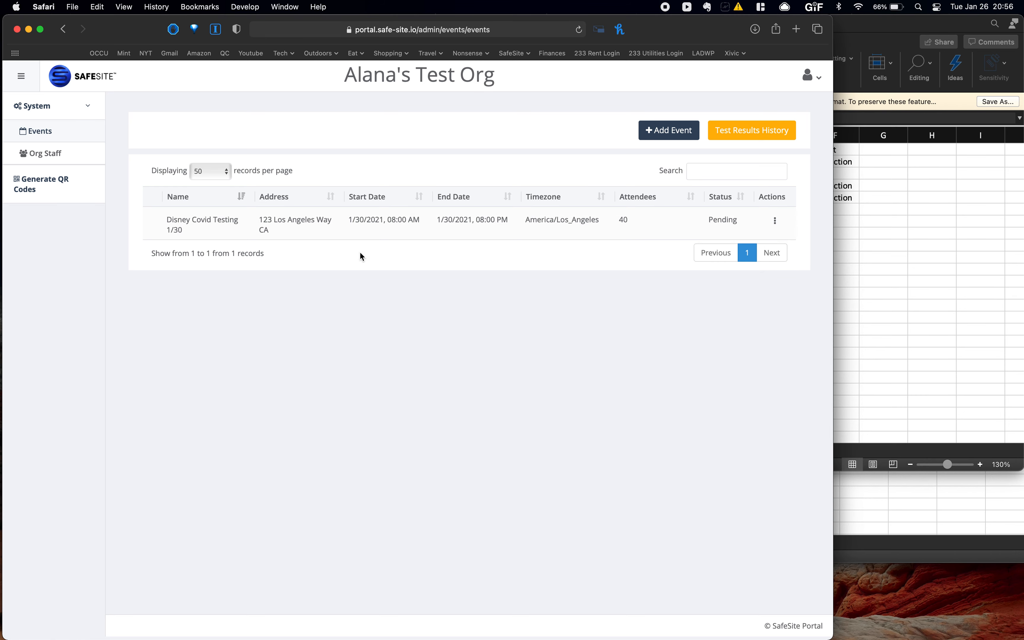
pyautogui.click(46, 156)
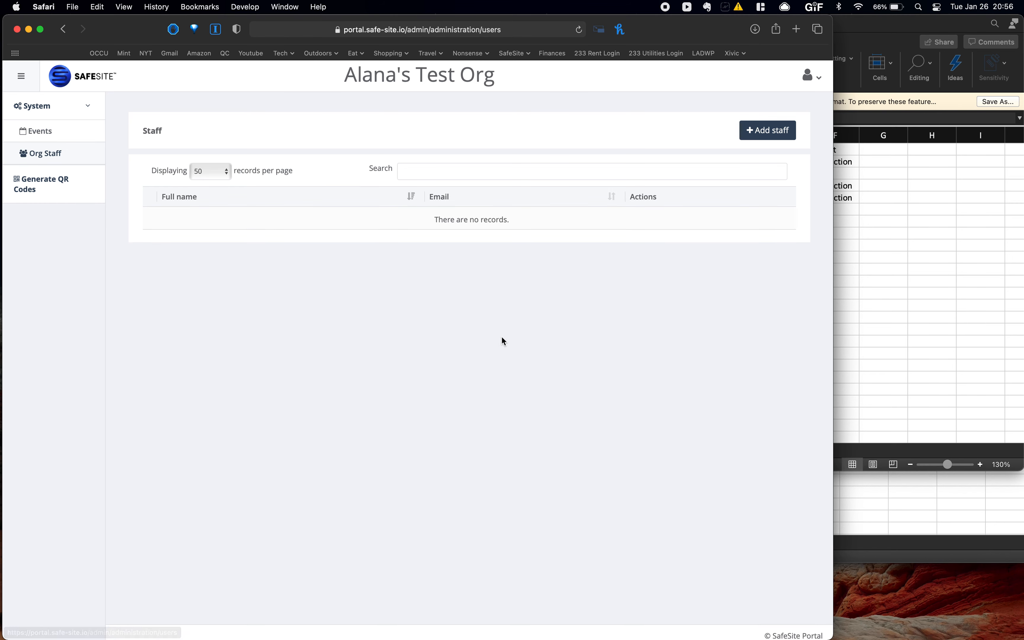
pyautogui.click(769, 132)
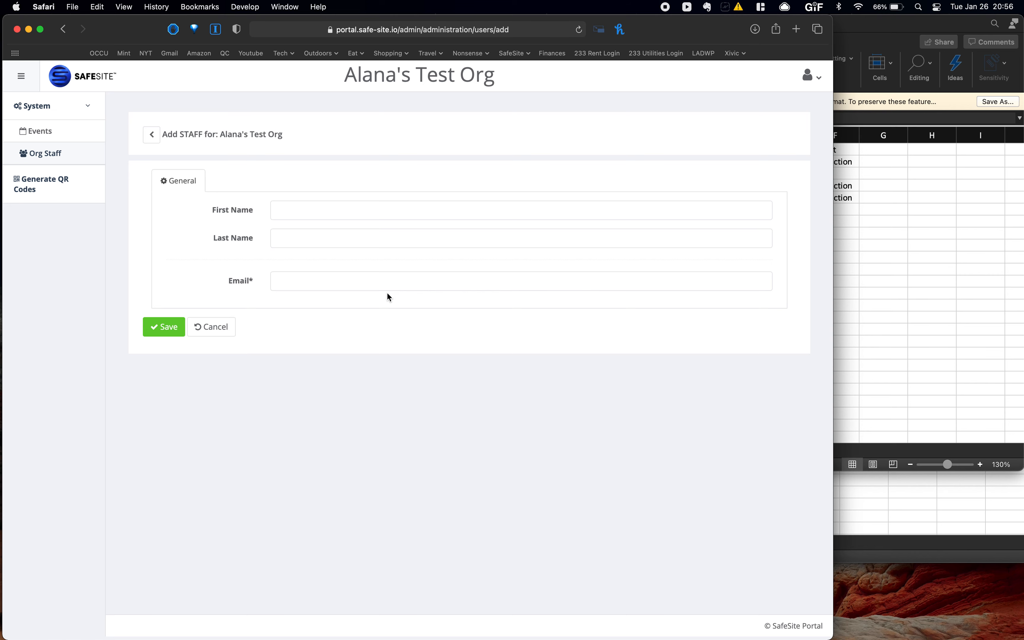
pyautogui.click(58, 189)
pyautogui.click(317, 158)
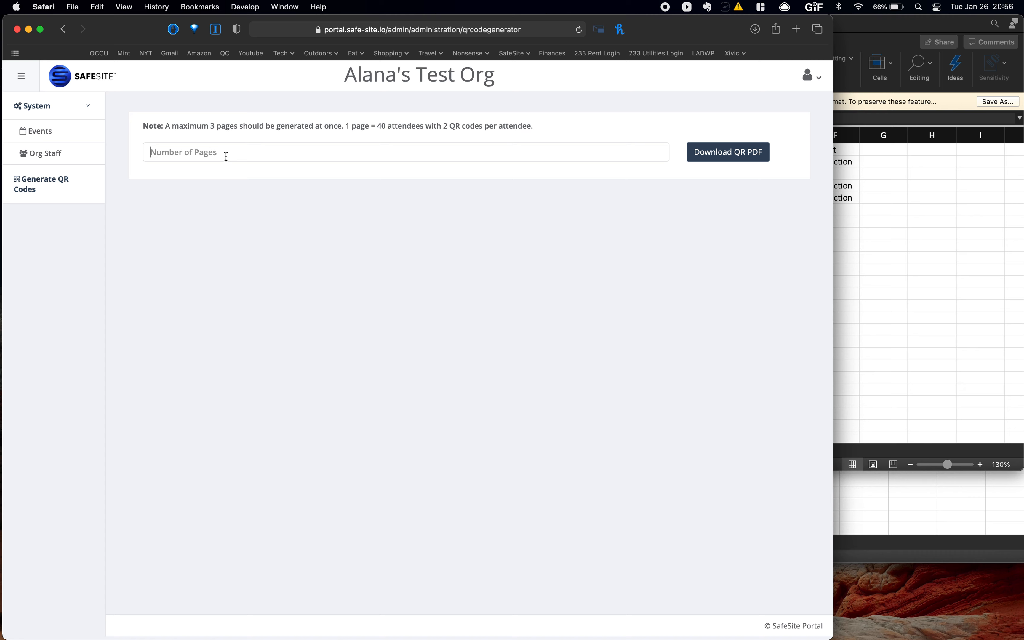
pyautogui.click(72, 128)
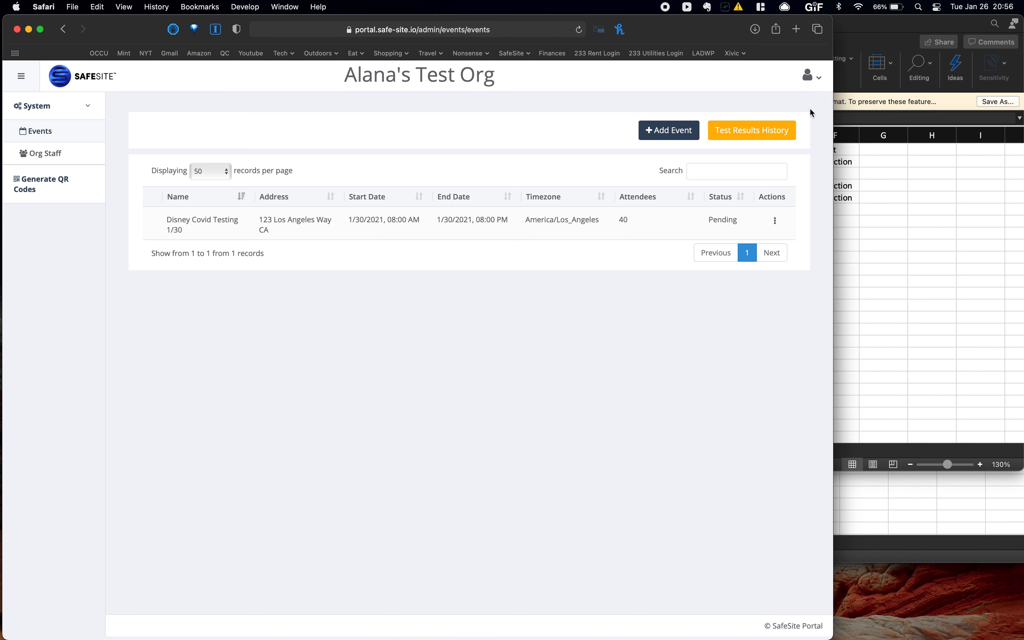